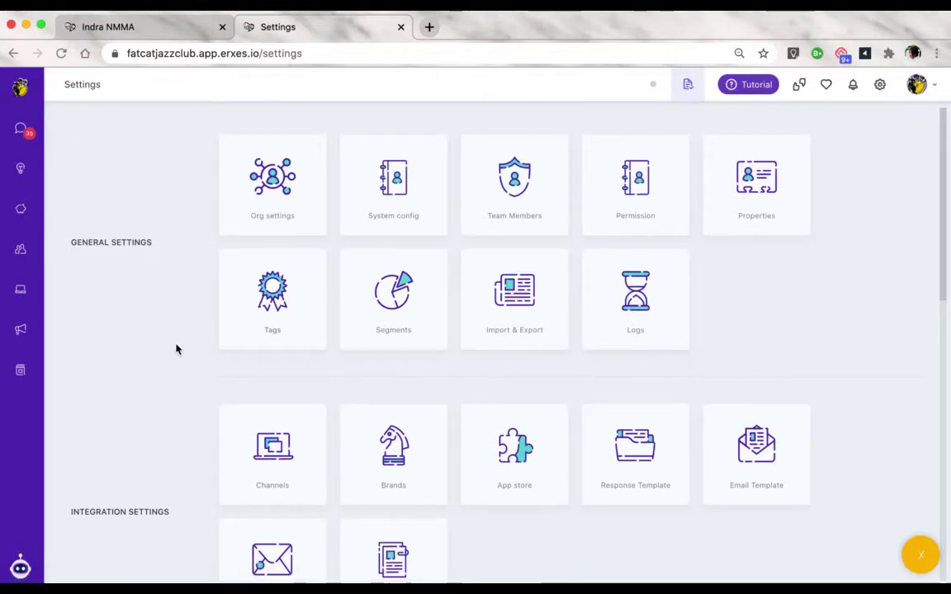
# - Open the system config settings and expand the SMS phone number configuration
pyautogui.click(392, 208)
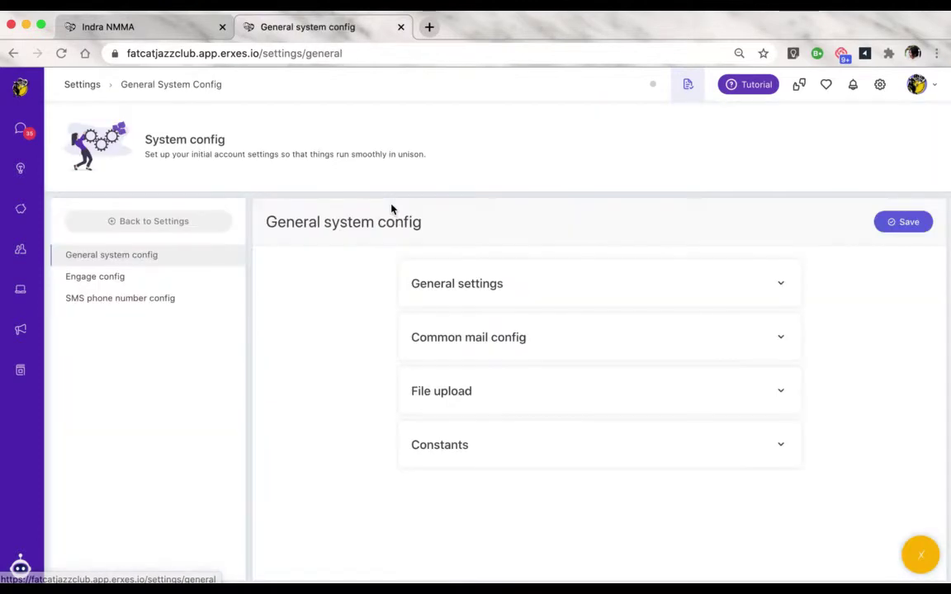
pyautogui.click(128, 302)
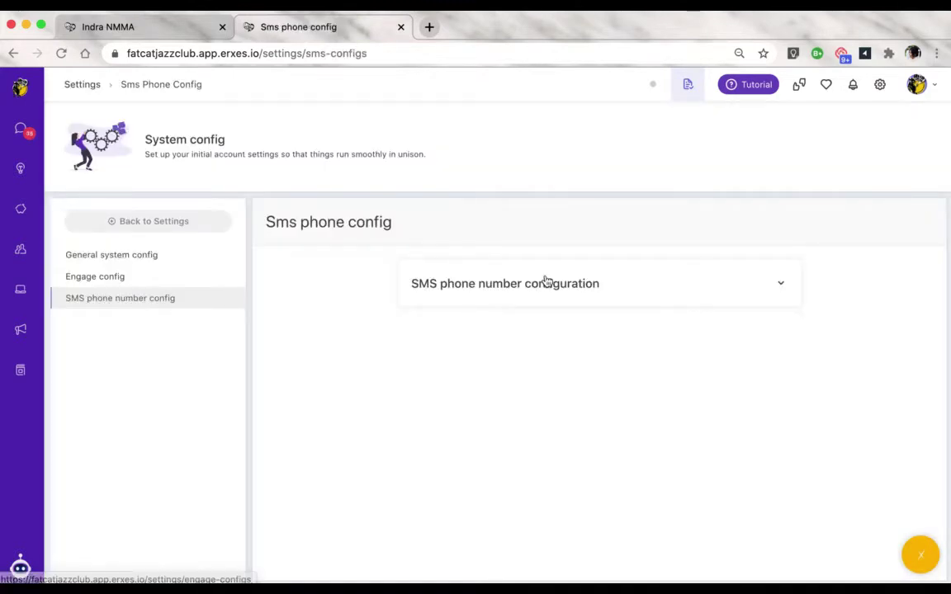
pyautogui.click(675, 299)
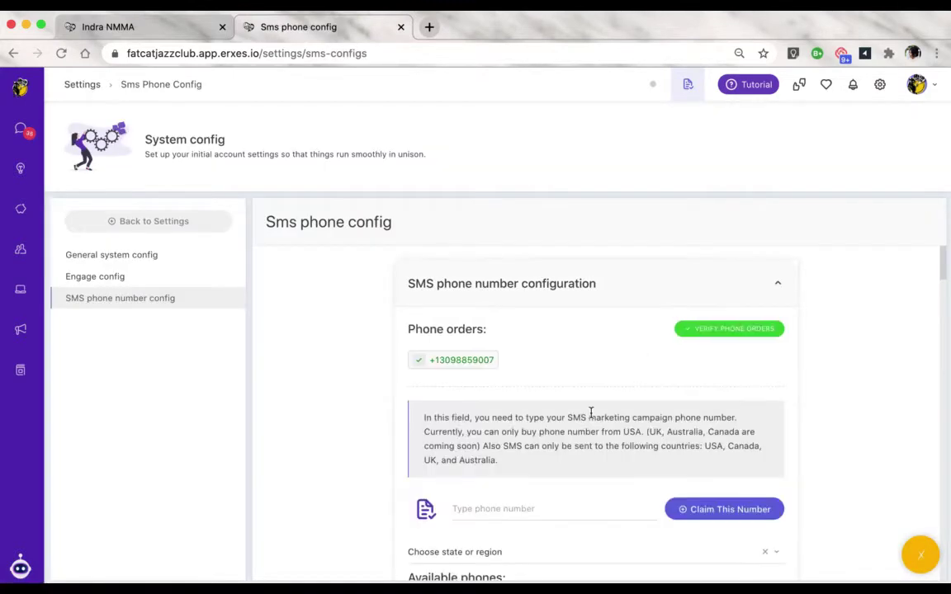
# - Choose Georgia (GA) as the state for the list of available phone numbers
pyautogui.scroll(-3, 557, 513)
pyautogui.scroll(-2, 558, 519)
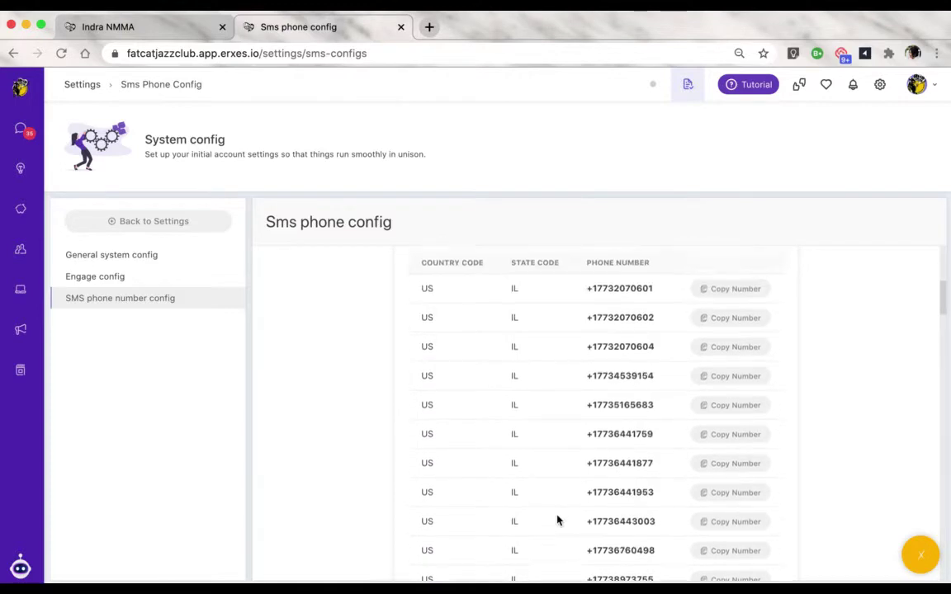
pyautogui.scroll(3, 557, 518)
pyautogui.click(444, 373)
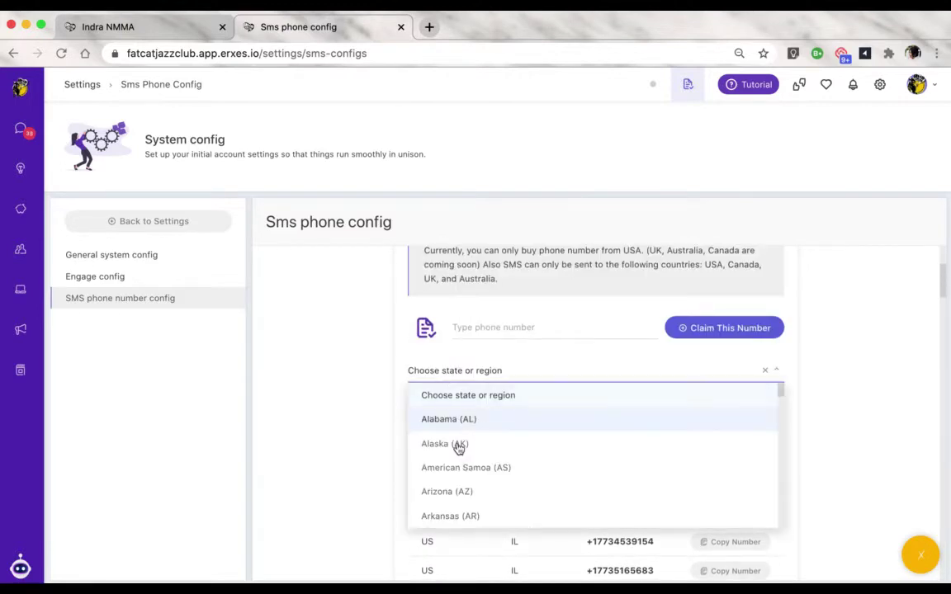
pyautogui.scroll(-3, 458, 486)
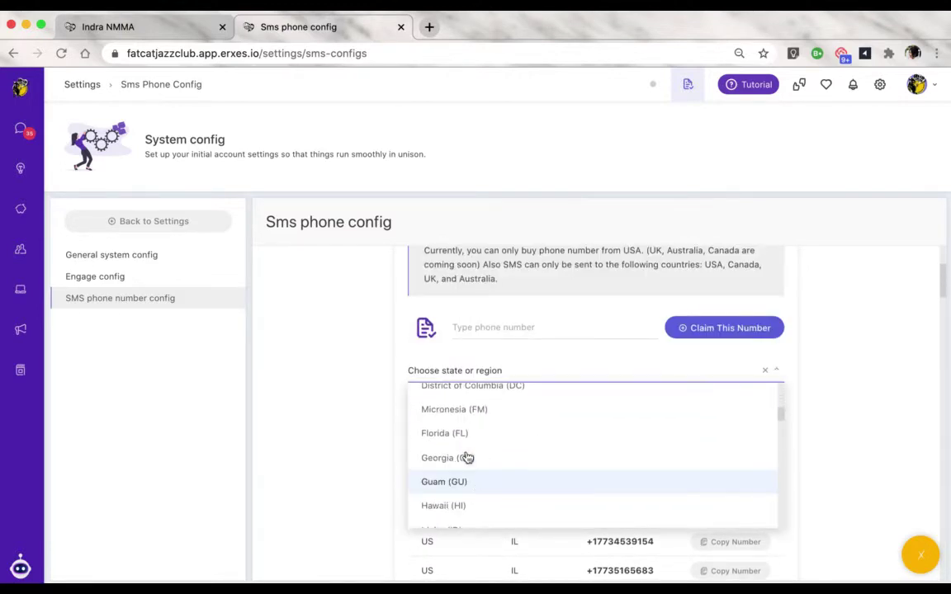
pyautogui.click(467, 455)
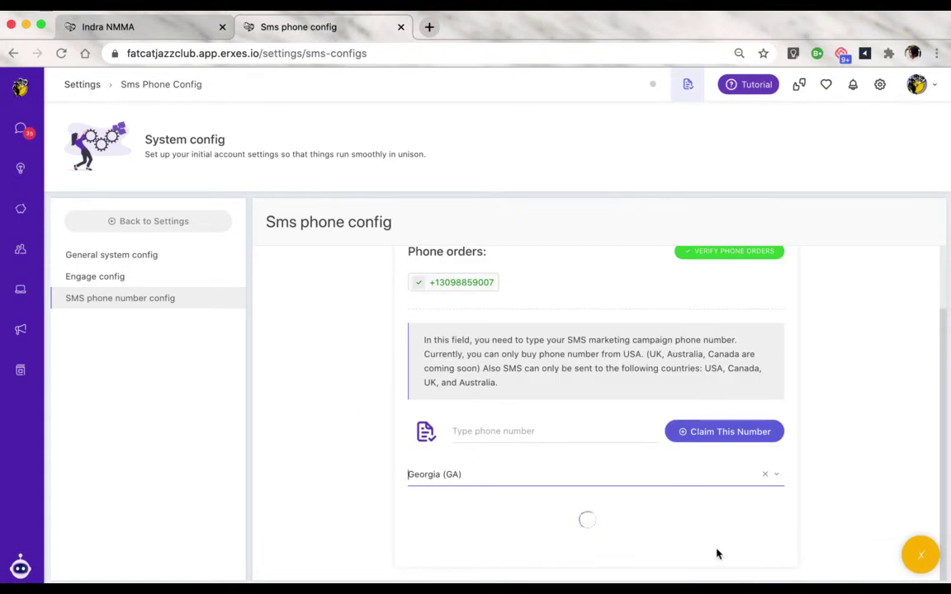
# - Copy the third available Georgia number into the phone number field and claim it
pyautogui.scroll(-3, 636, 512)
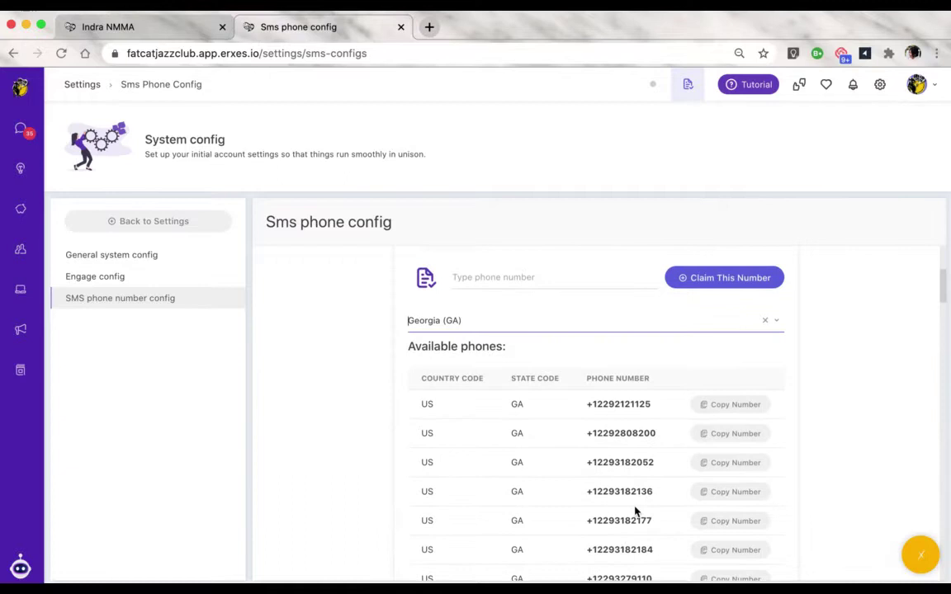
pyautogui.click(723, 463)
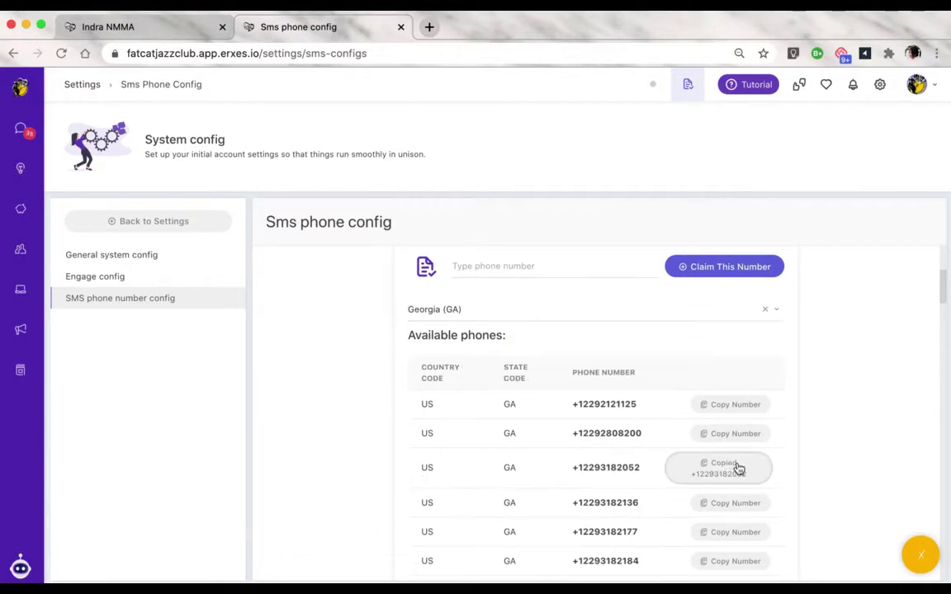
pyautogui.scroll(2, 578, 429)
pyautogui.click(528, 402)
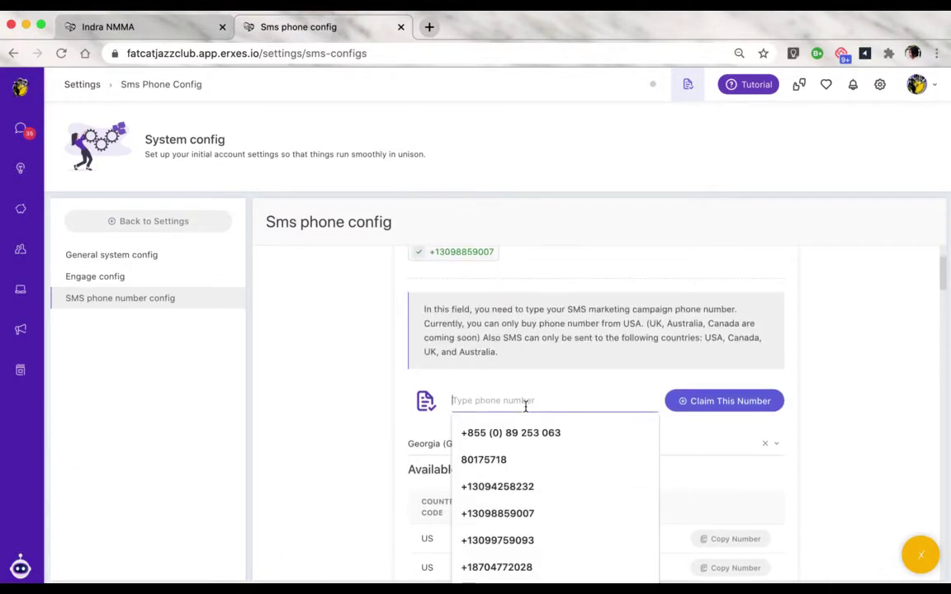
pyautogui.hotkey('ctrl', 'v')
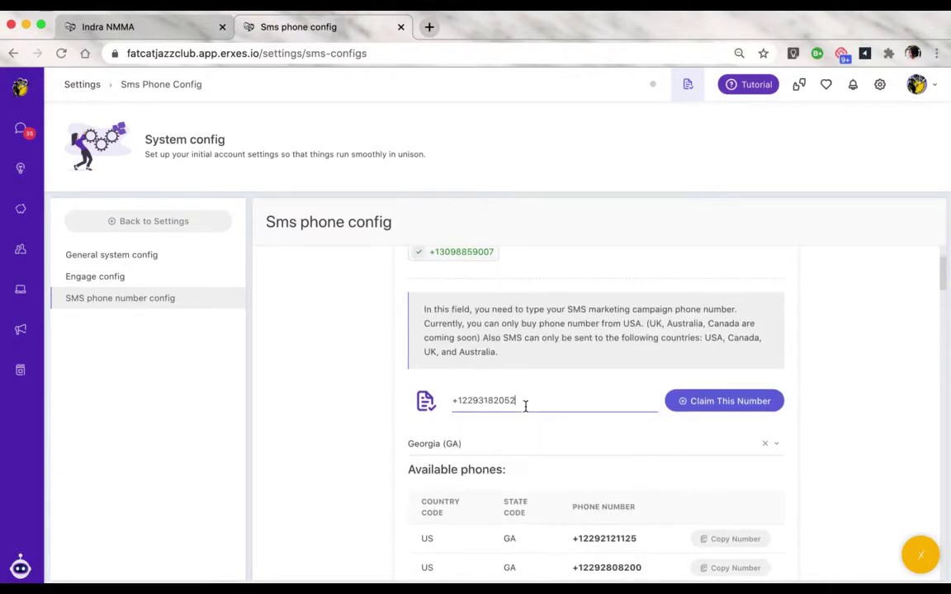
pyautogui.click(728, 410)
pyautogui.scroll(3, 601, 375)
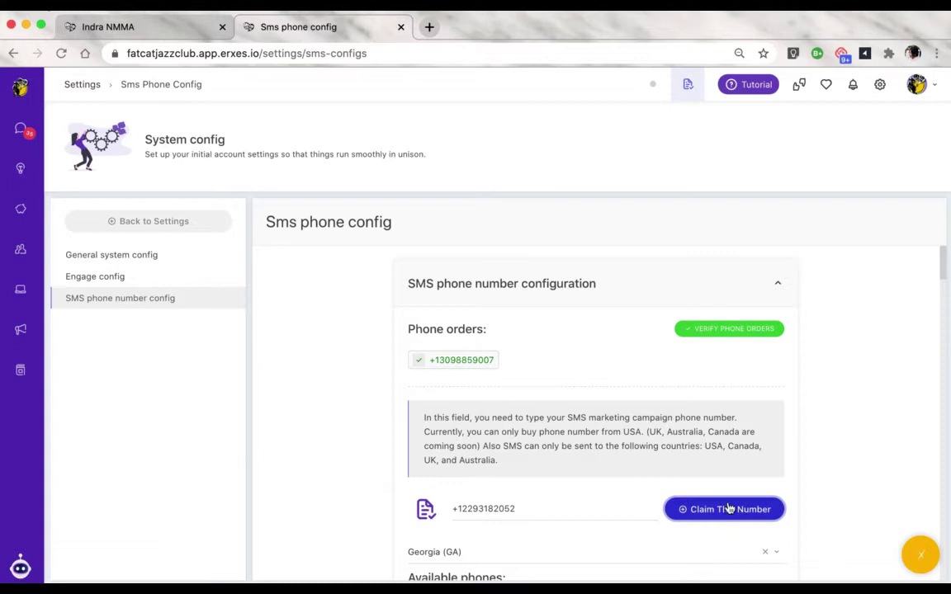
pyautogui.tripleClick(495, 509)
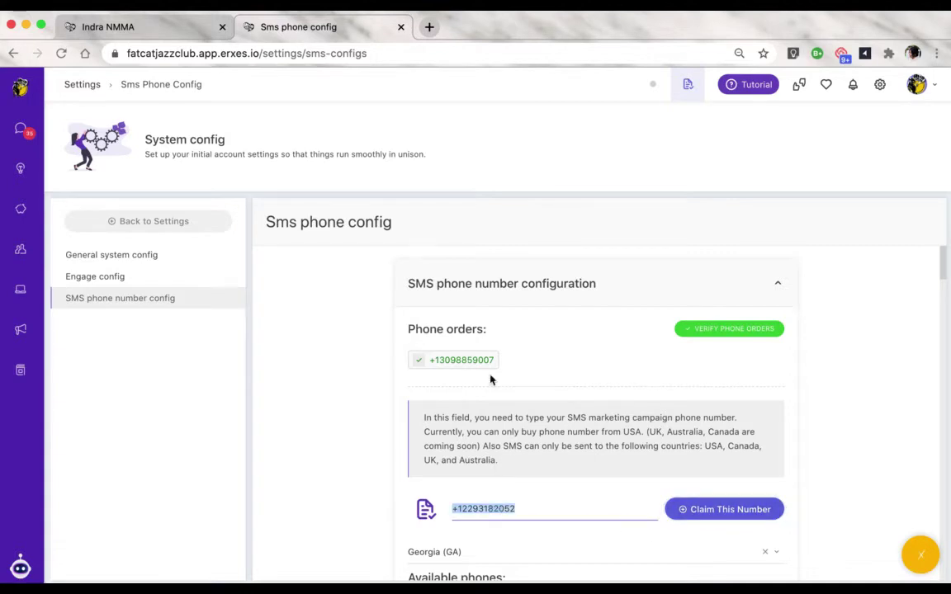
pyautogui.doubleClick(457, 359)
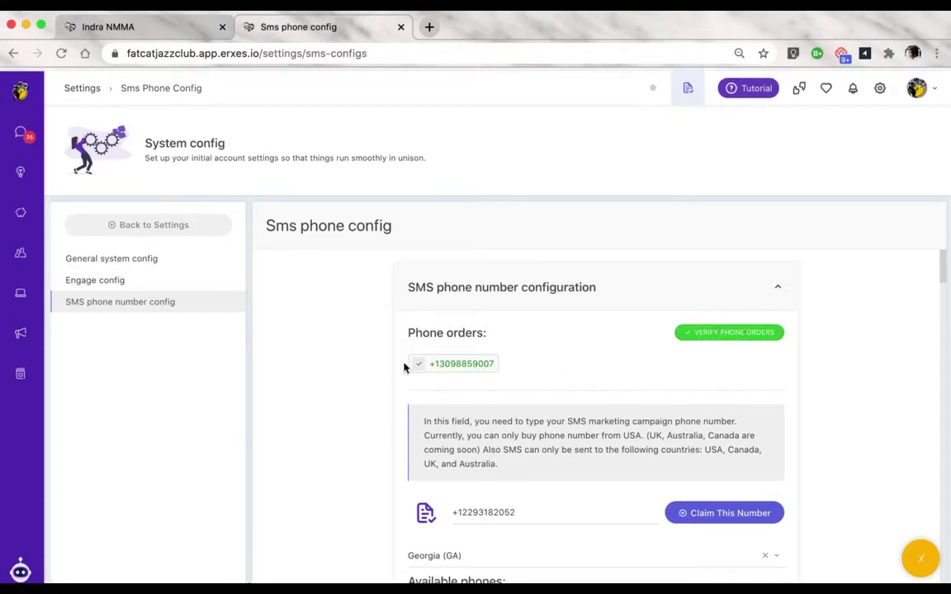
# - Go back to the main settings and open the app store at the SMS integration
pyautogui.click(81, 86)
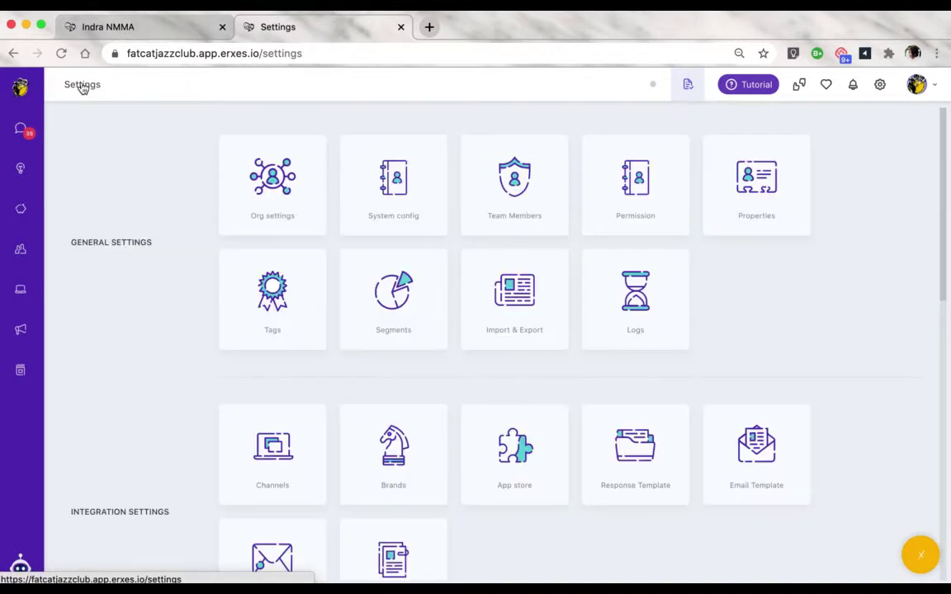
pyautogui.click(542, 484)
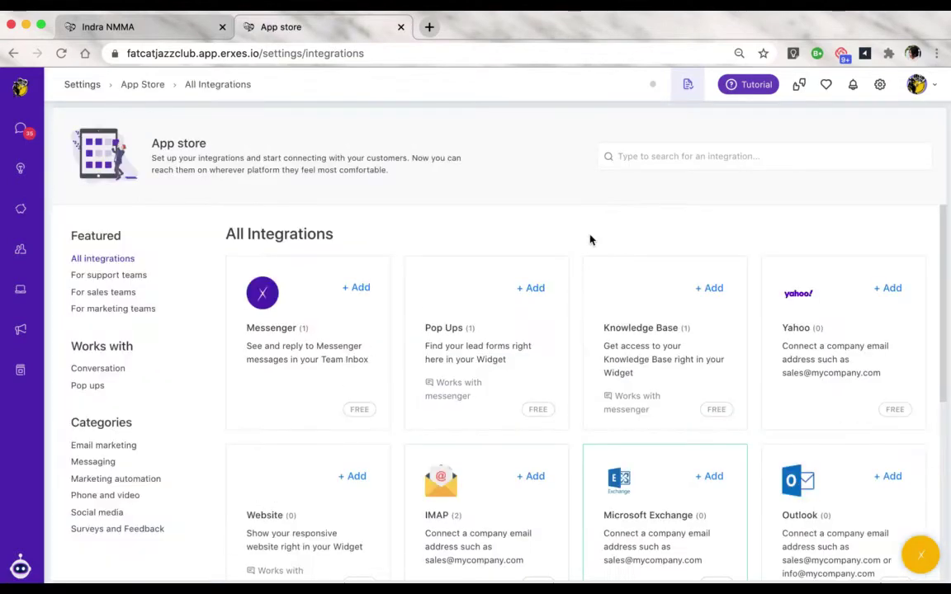
pyautogui.scroll(-5, 575, 462)
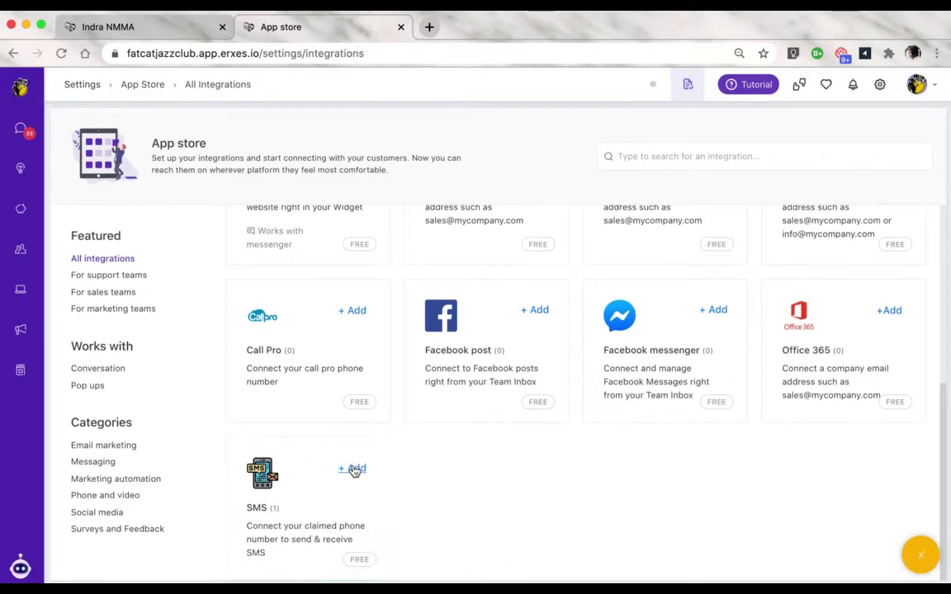
# - Fill in a new SMS integration named "phone number" with the claimed number, brand Fat Cat Jazz Club and channel General, and close it without saving
pyautogui.click(352, 469)
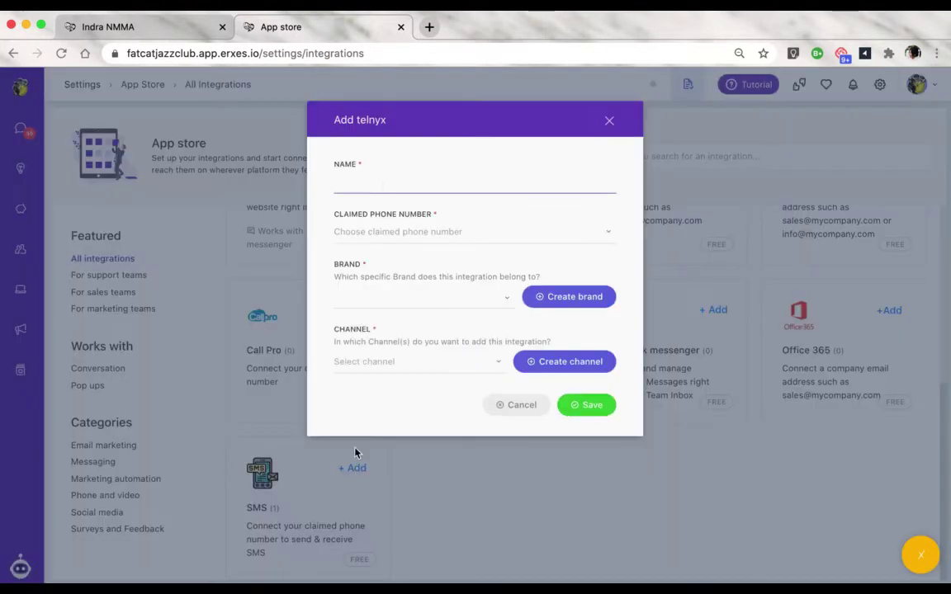
pyautogui.write('phone number')
pyautogui.click(406, 232)
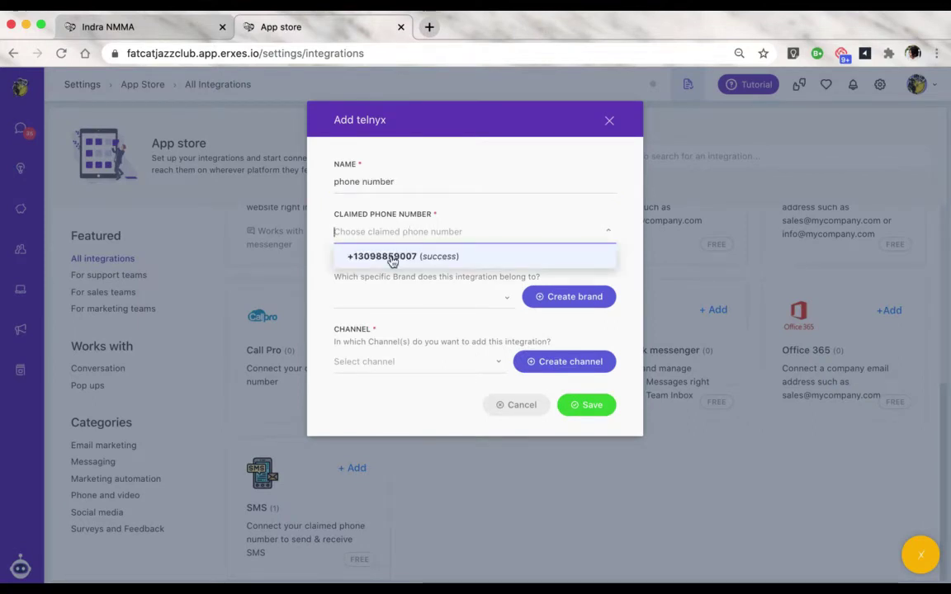
pyautogui.click(393, 261)
pyautogui.click(395, 305)
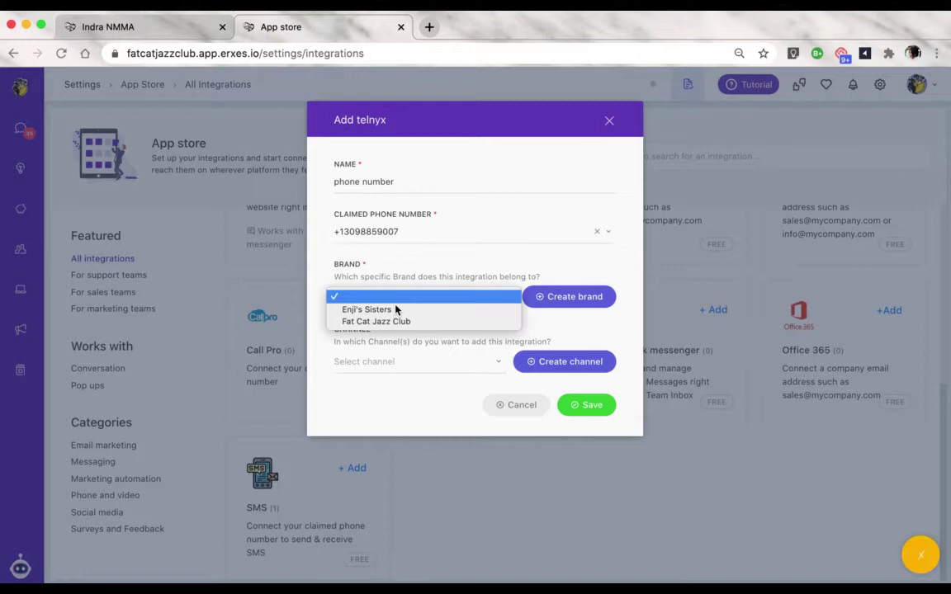
pyautogui.click(395, 322)
pyautogui.click(390, 364)
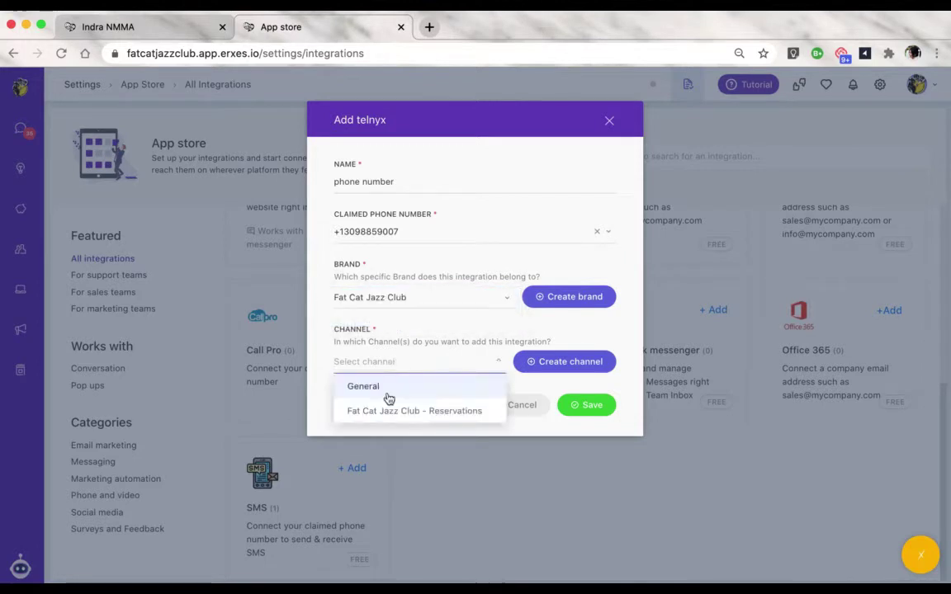
pyautogui.click(387, 388)
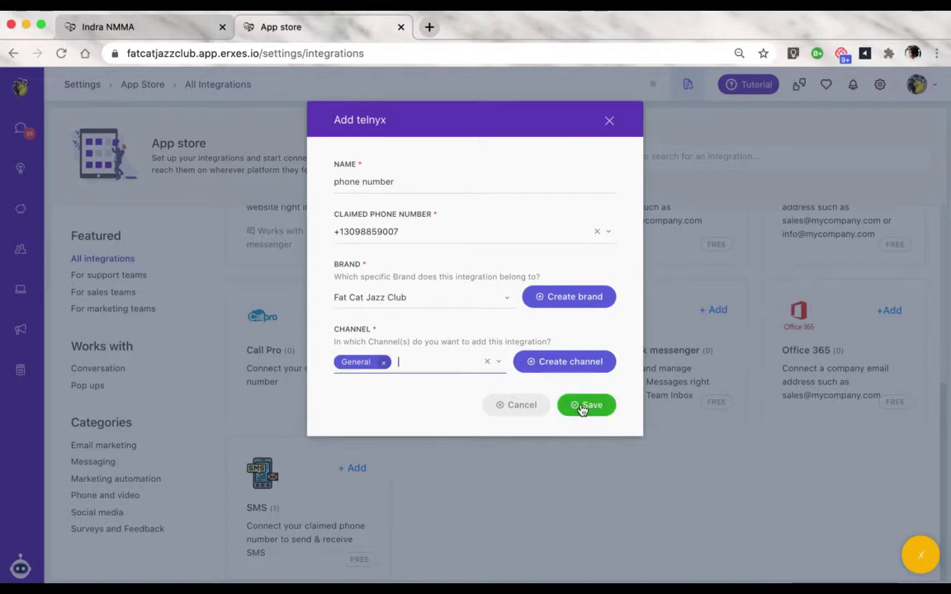
pyautogui.click(611, 122)
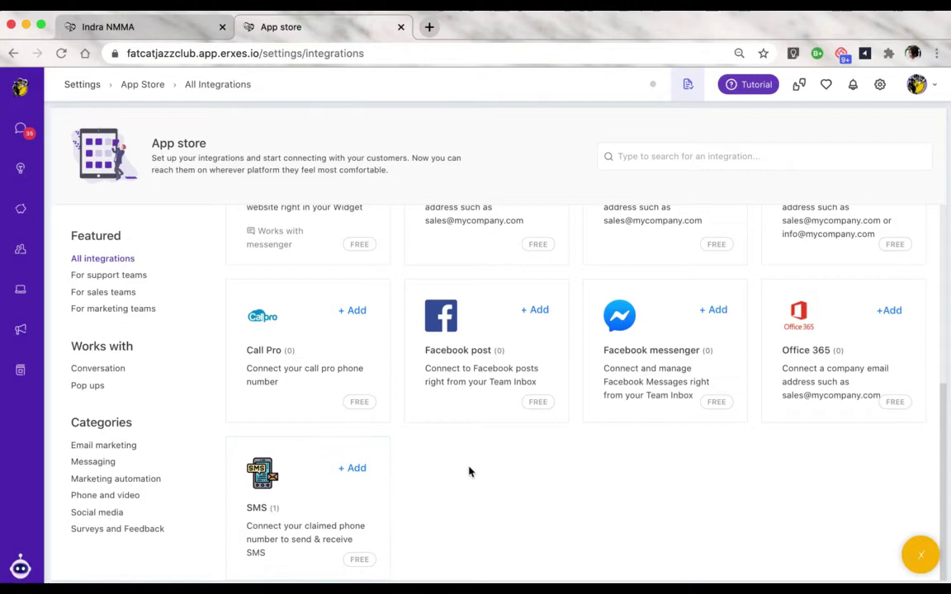
pyautogui.scroll(6, 468, 473)
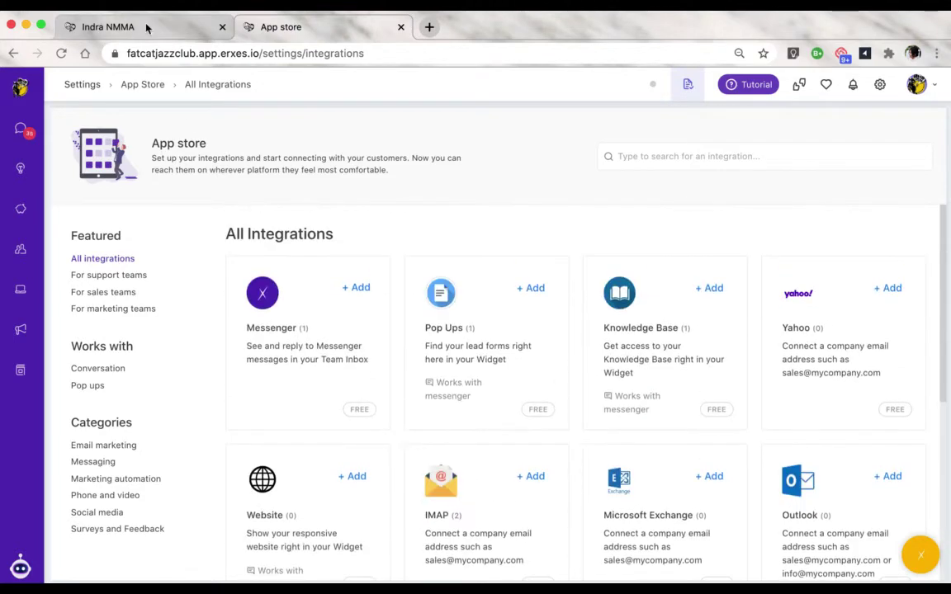
# - Start an SMS from the contact page open in the other browser tab and choose the SMS phone number as sender
pyautogui.click(149, 30)
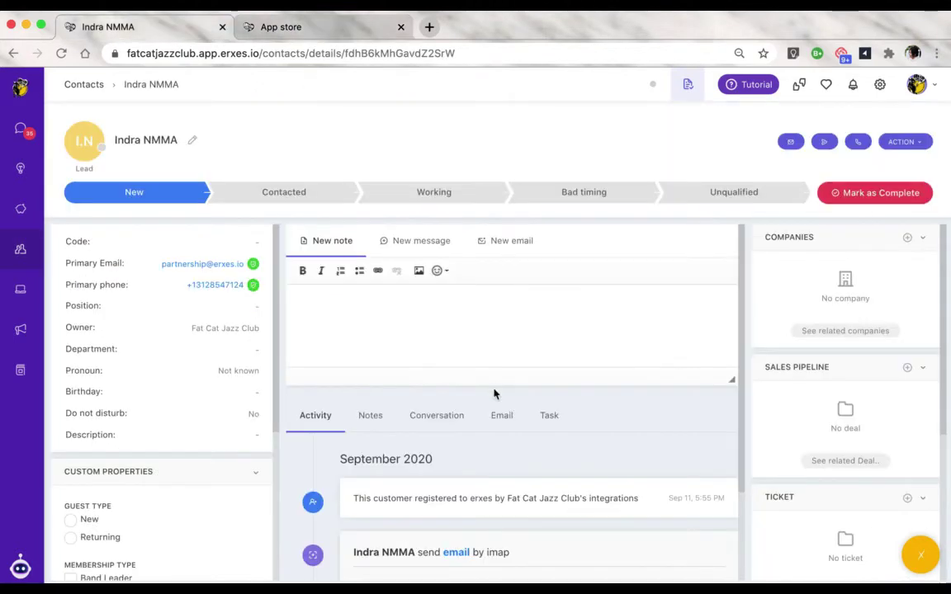
pyautogui.click(826, 144)
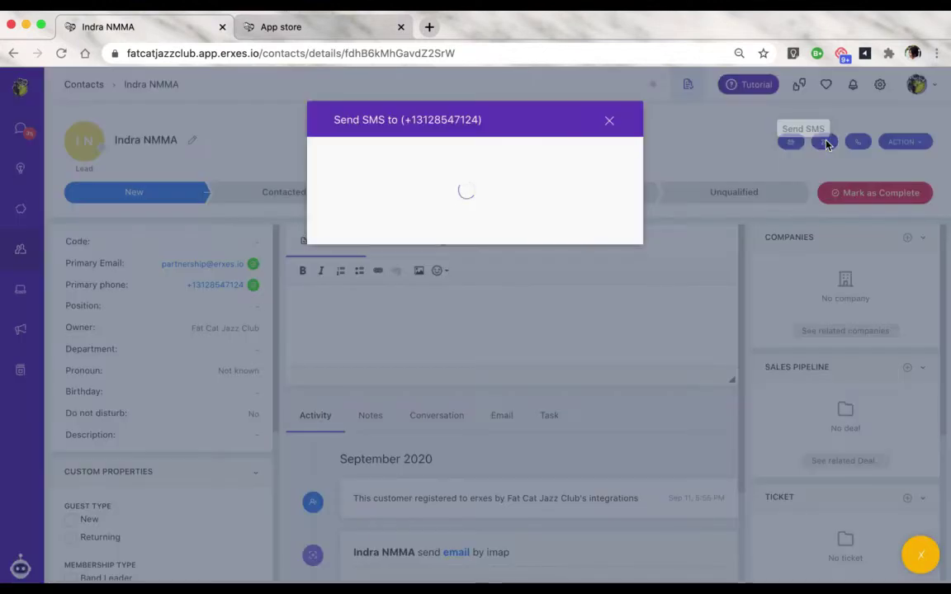
pyautogui.click(433, 182)
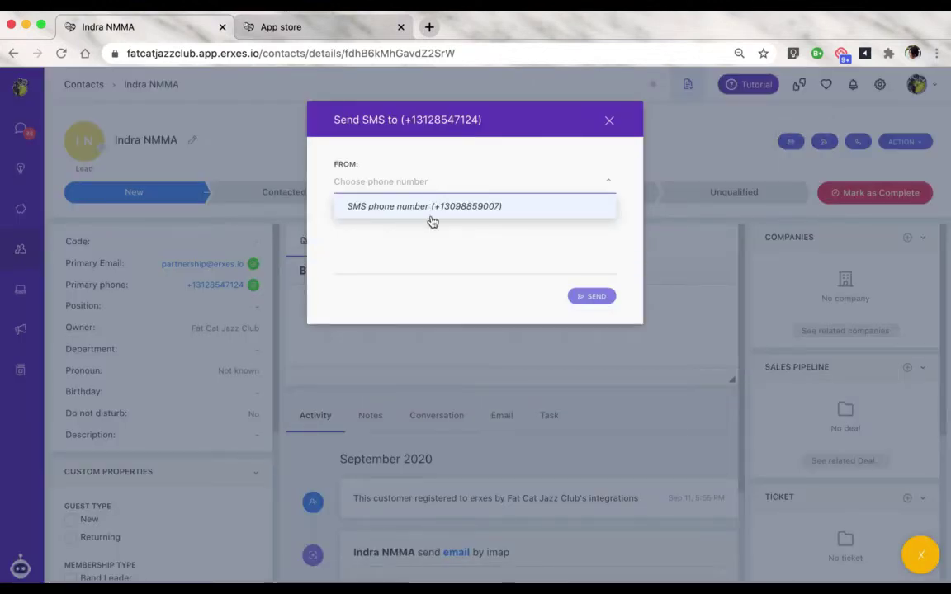
pyautogui.click(466, 213)
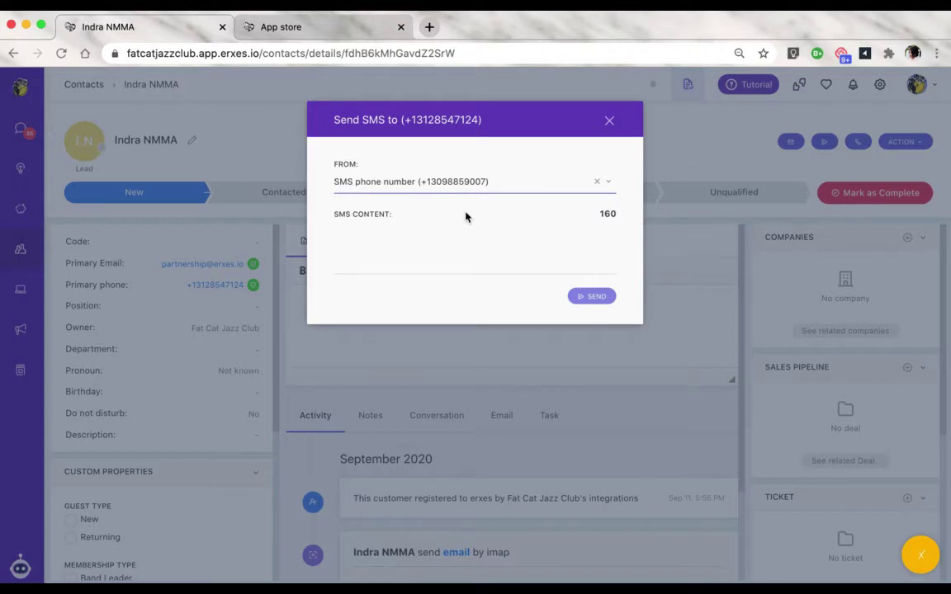
# - Enter "Hello there" as the SMS content and send the message to the contact
pyautogui.click(383, 251)
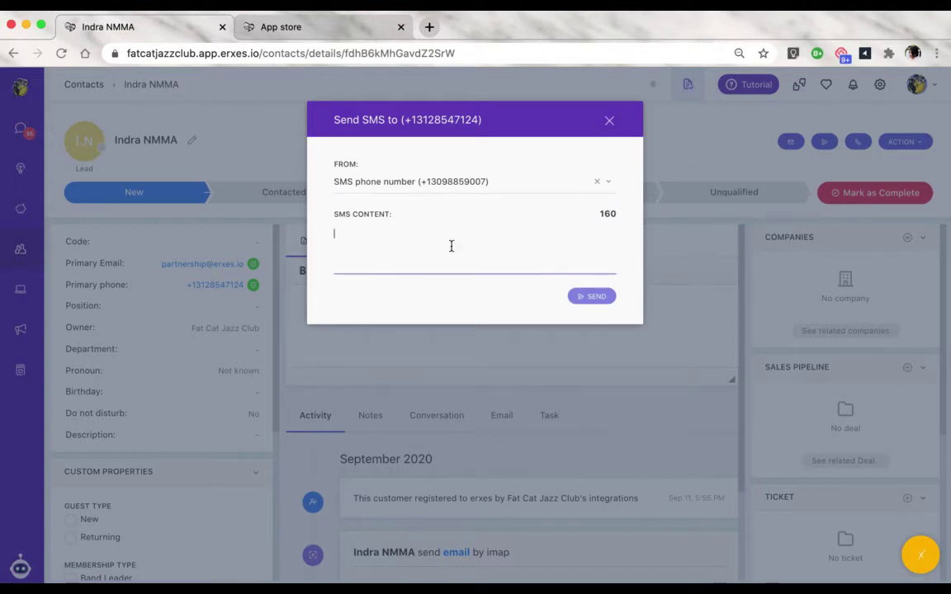
pyautogui.write('Ehlll')
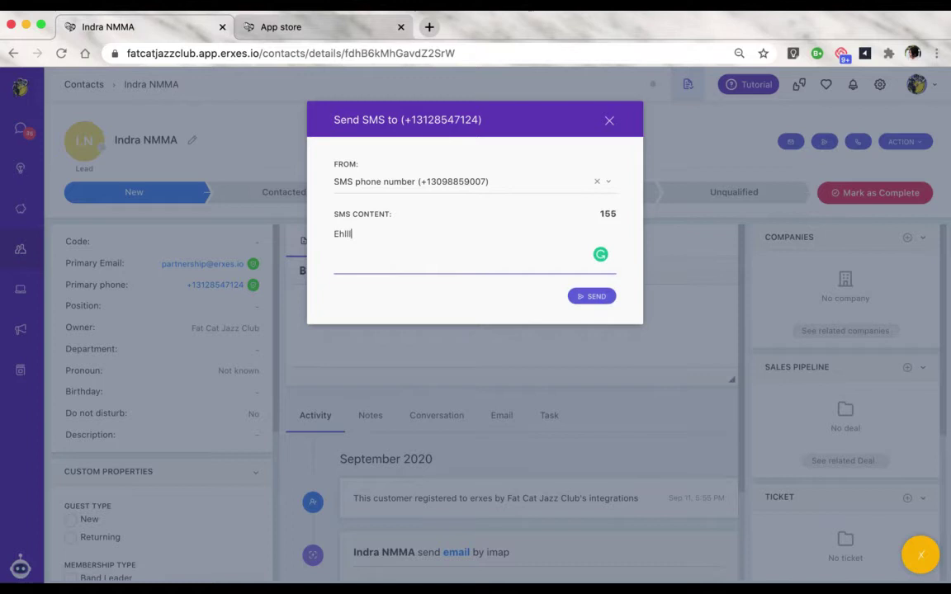
pyautogui.press('BackSpace')
pyautogui.press('BackSpace')
pyautogui.press('BackSpace')
pyautogui.write('Hello there')
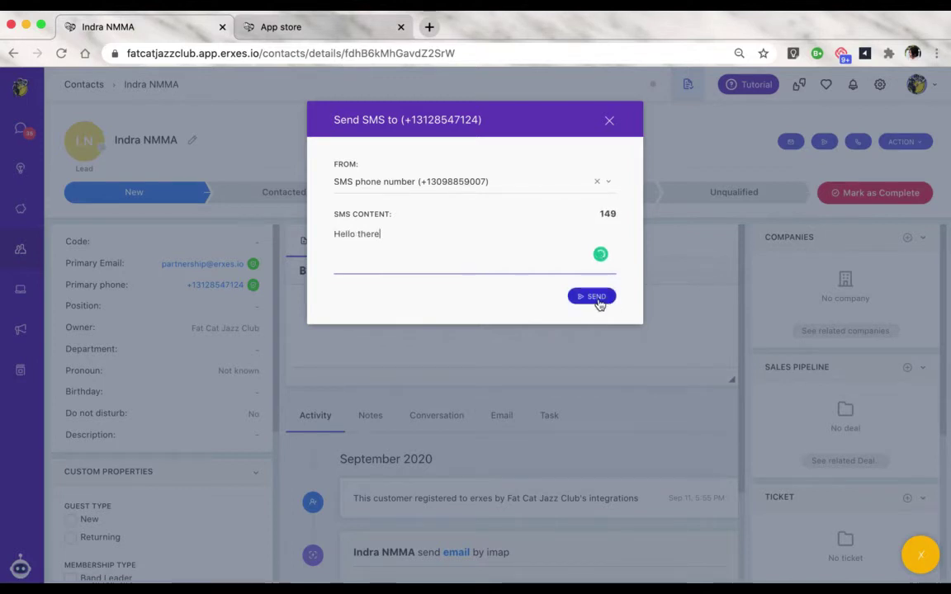
pyautogui.click(593, 297)
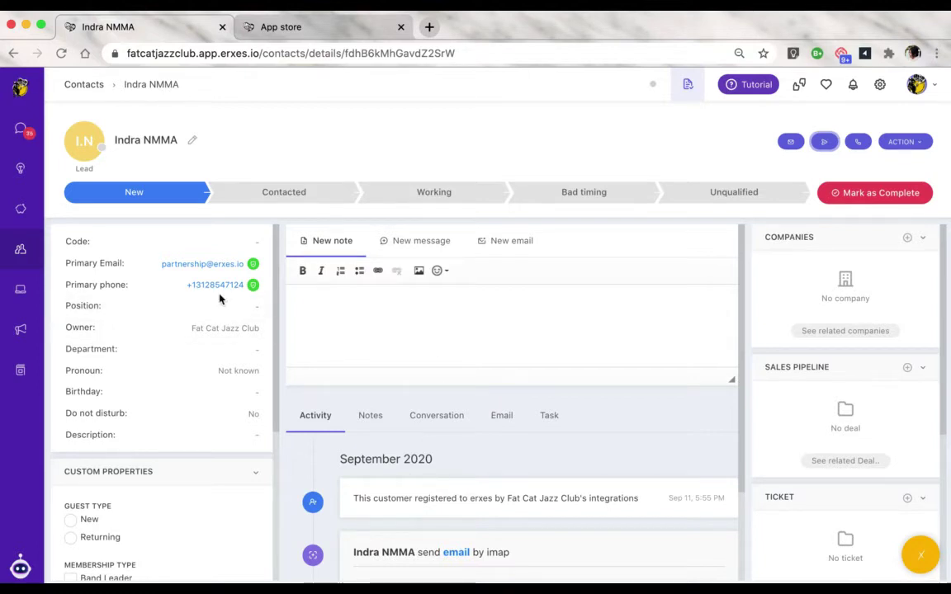
# - Open Engage and start a new manual message
pyautogui.click(22, 332)
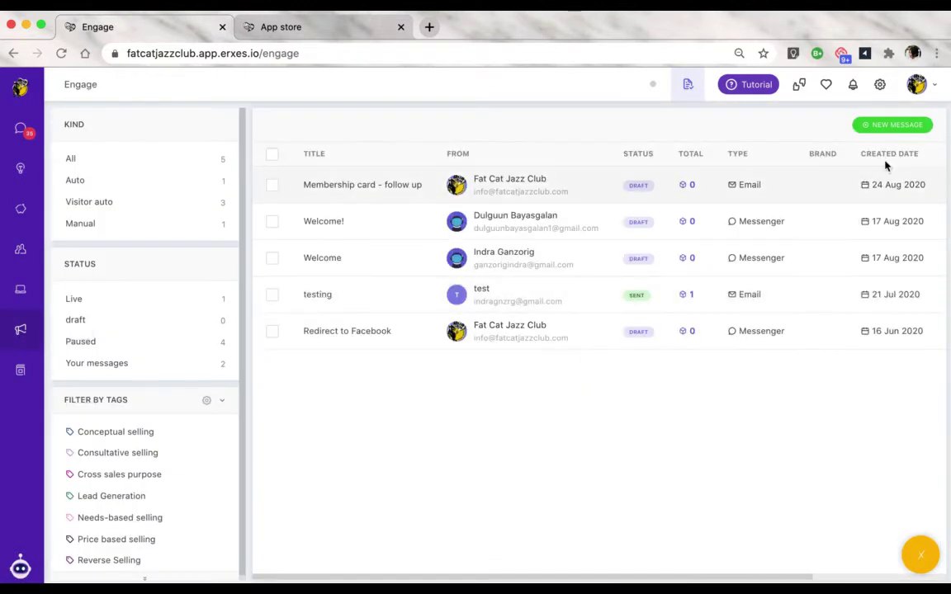
pyautogui.click(909, 134)
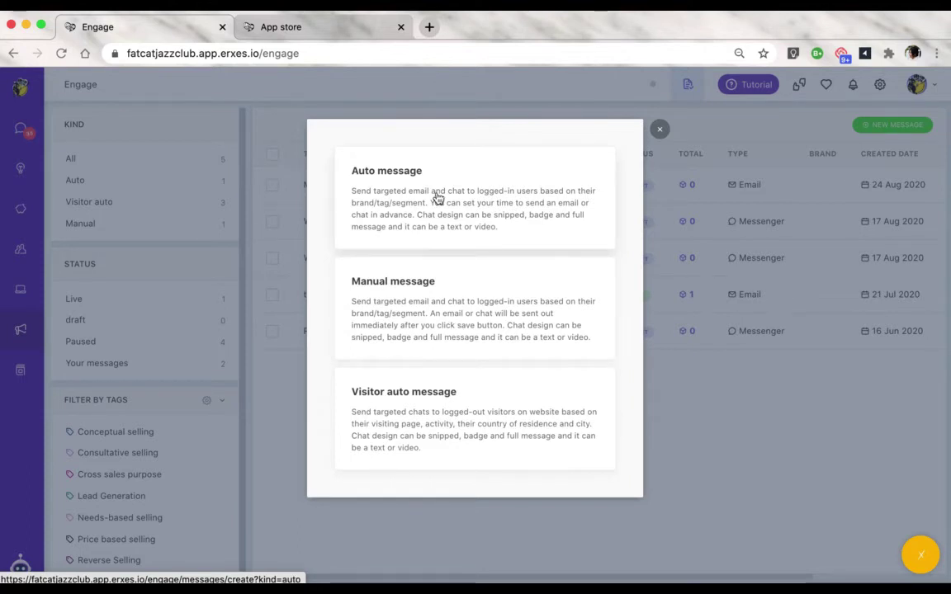
pyautogui.click(471, 321)
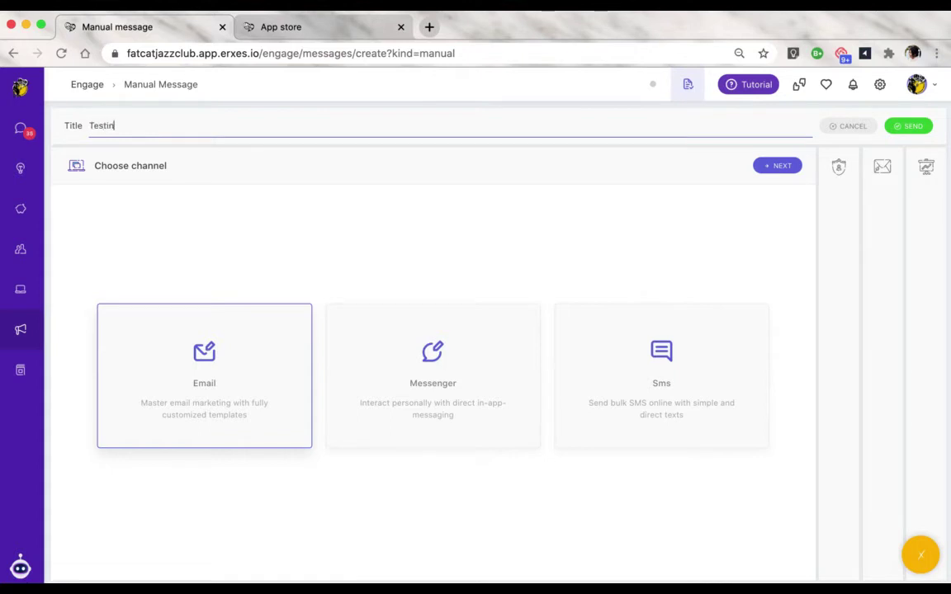
# - Choose Sms as the channel of the Testing message and target the customers with the Test tag
pyautogui.click(679, 378)
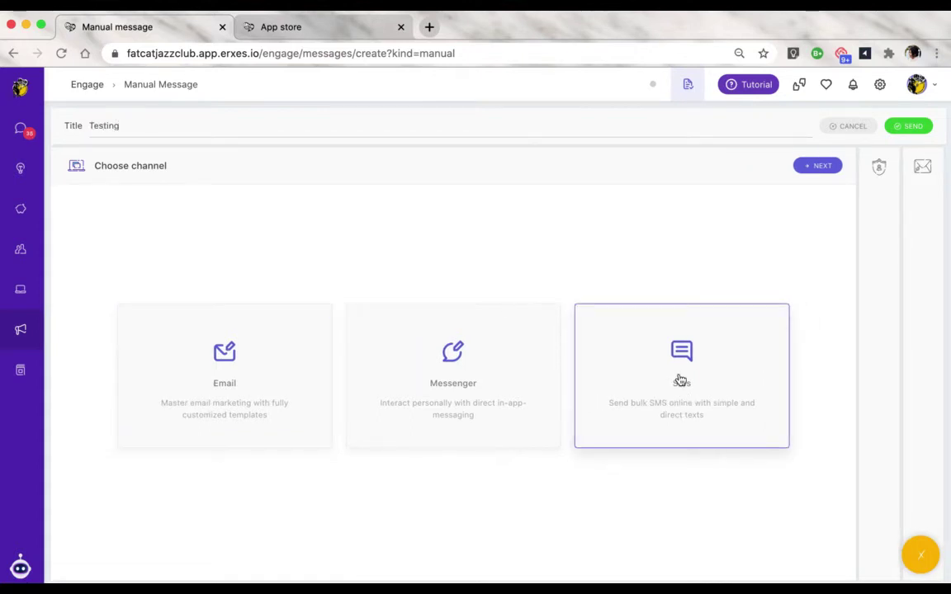
pyautogui.click(820, 164)
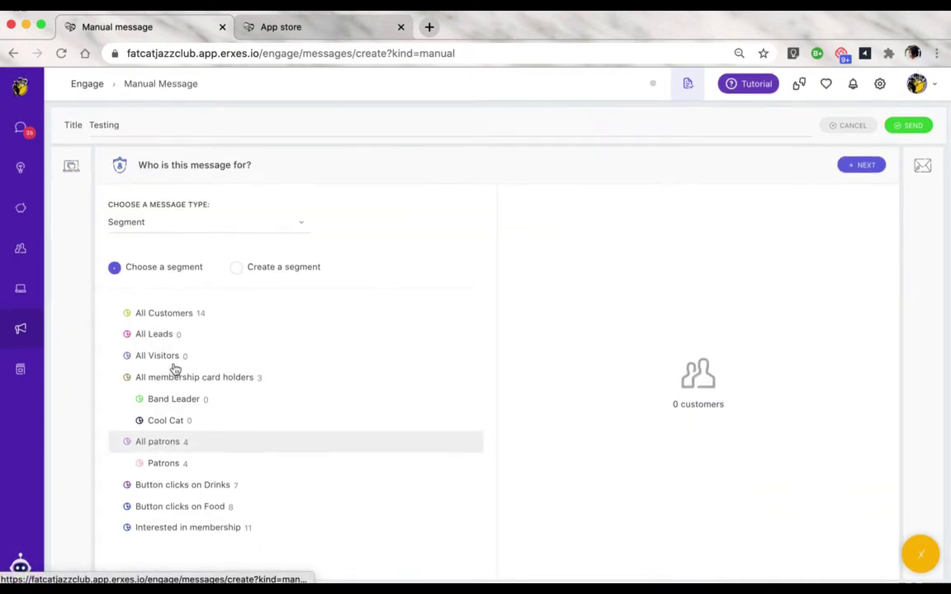
pyautogui.click(129, 222)
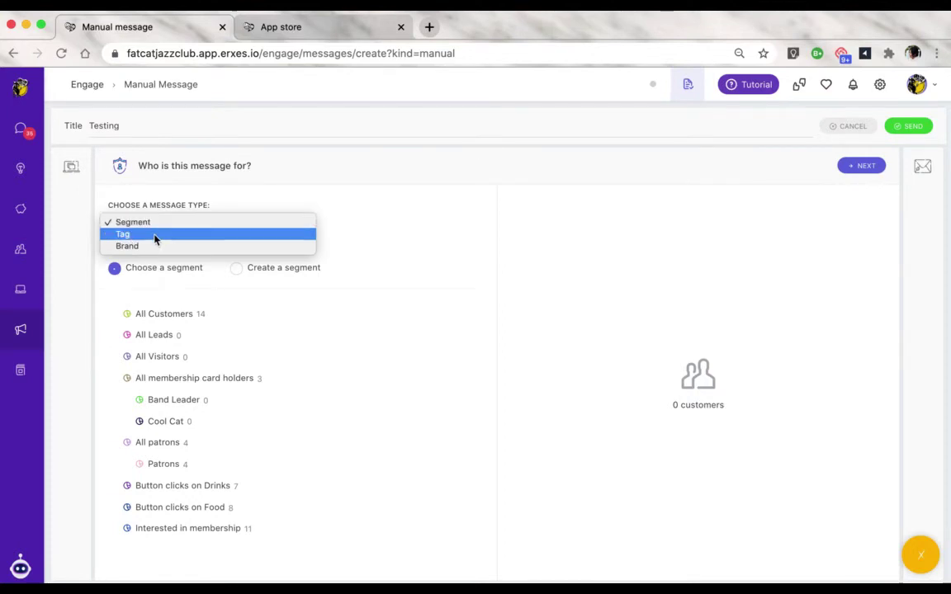
pyautogui.click(155, 239)
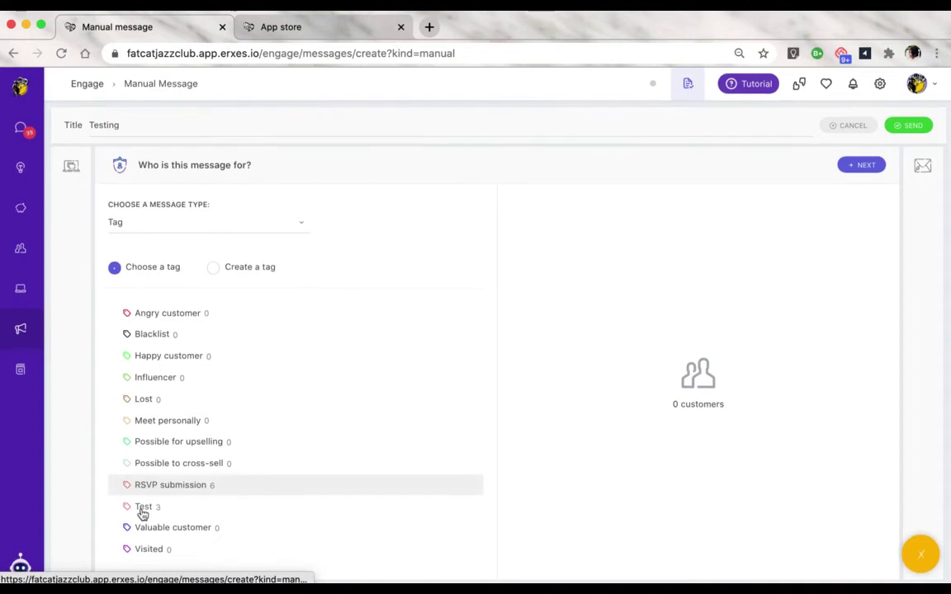
pyautogui.click(143, 511)
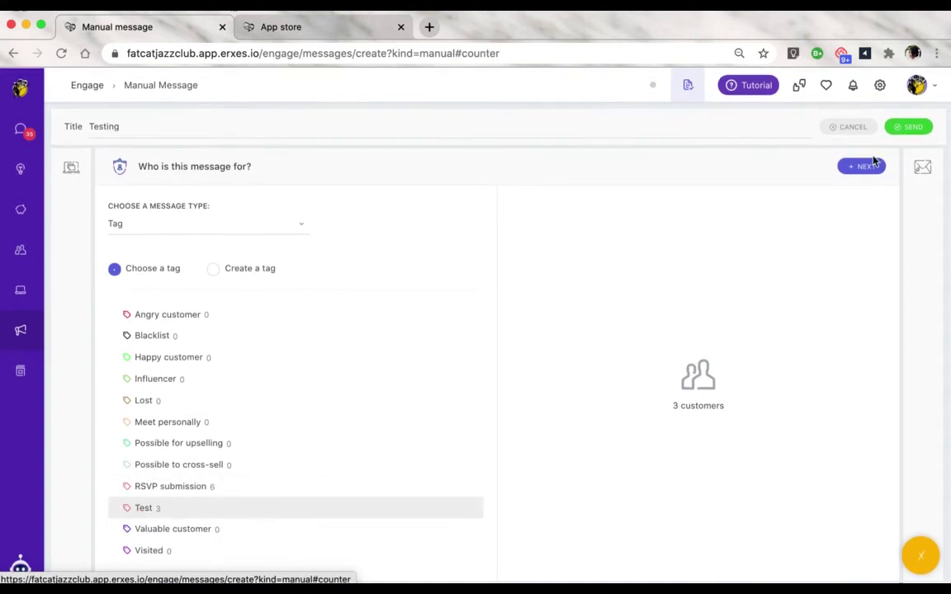
pyautogui.click(869, 165)
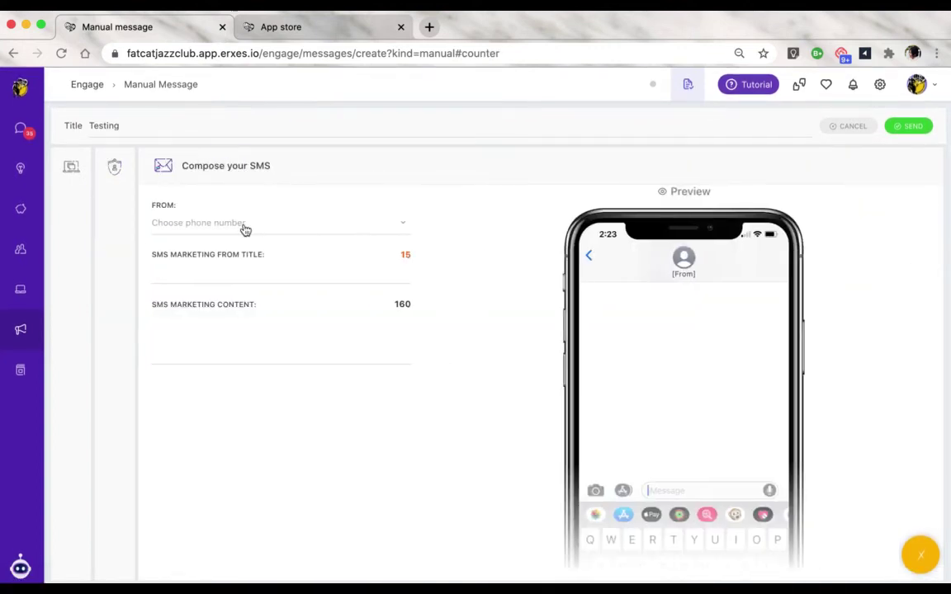
# - Compose the SMS from the SMS phone number with from title "erxes" and content "hello", and send the campaign
pyautogui.click(243, 225)
pyautogui.click(229, 248)
pyautogui.click(213, 274)
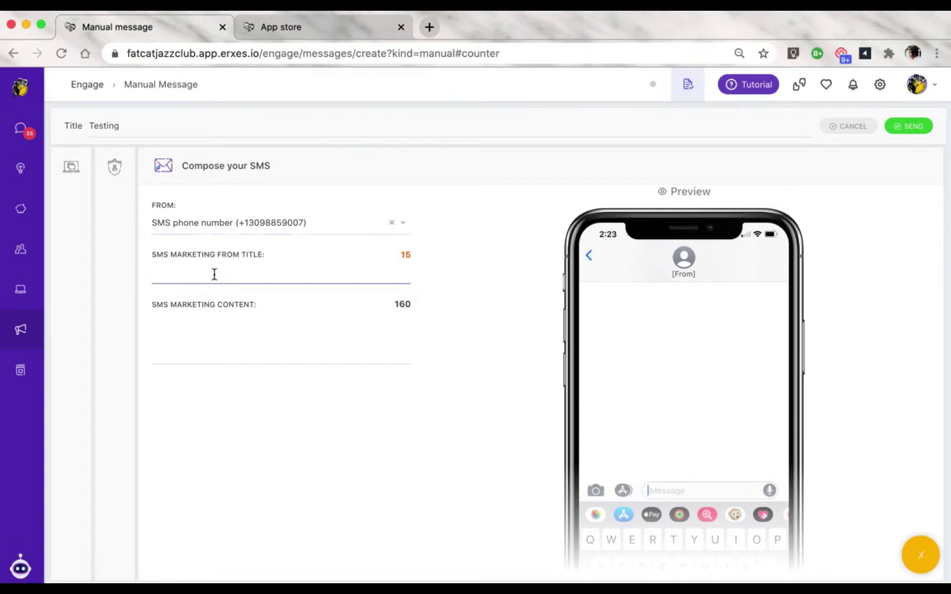
pyautogui.write('TE')
pyautogui.press('BackSpace')
pyautogui.press('BackSpace')
pyautogui.write('erxes')
pyautogui.click(203, 329)
pyautogui.write('hello')
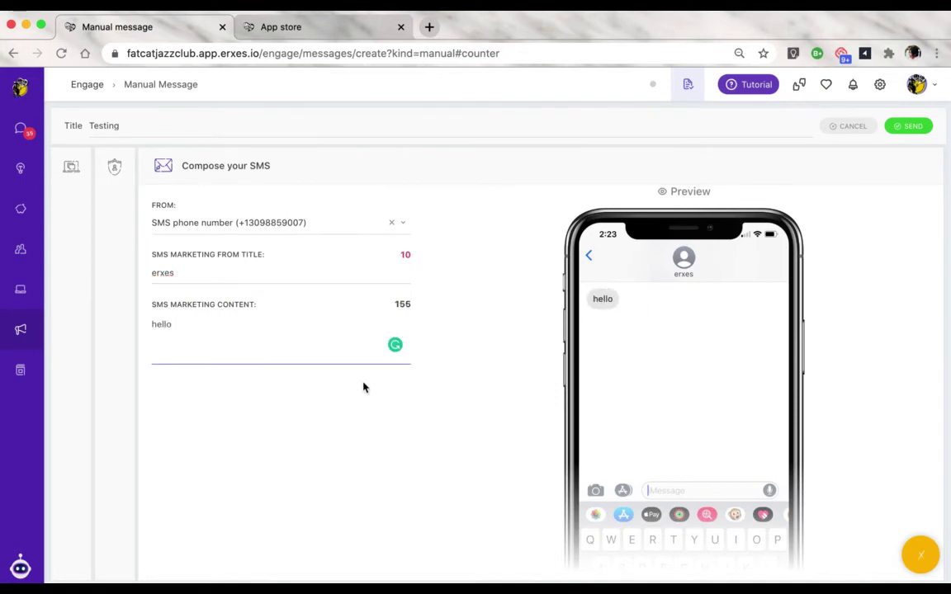
pyautogui.click(917, 129)
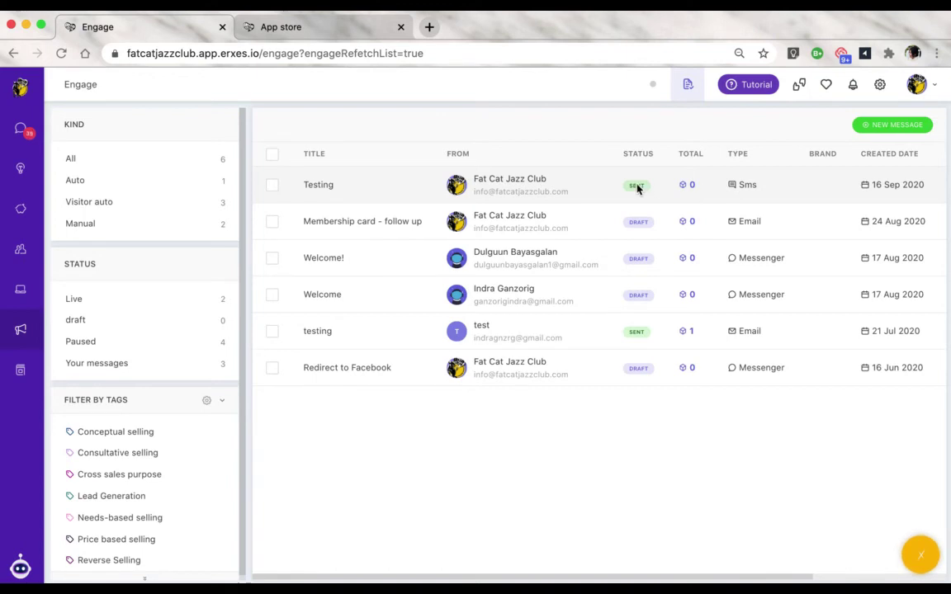
# - Open the statistics of the Testing SMS campaign and review its delivery figures down to the log messages
pyautogui.hscroll(5, 777, 193)
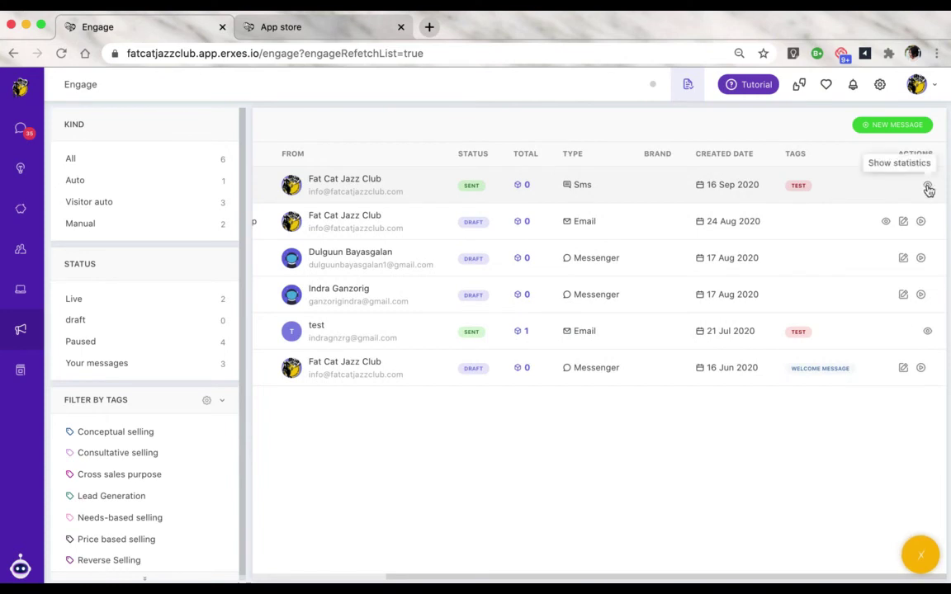
pyautogui.click(928, 188)
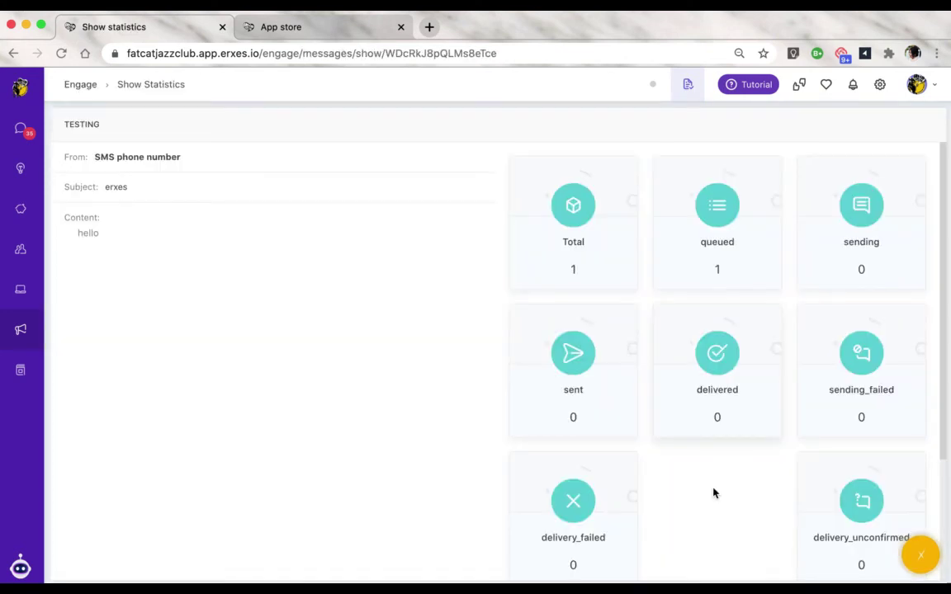
pyautogui.scroll(-5, 714, 493)
pyautogui.scroll(5, 715, 493)
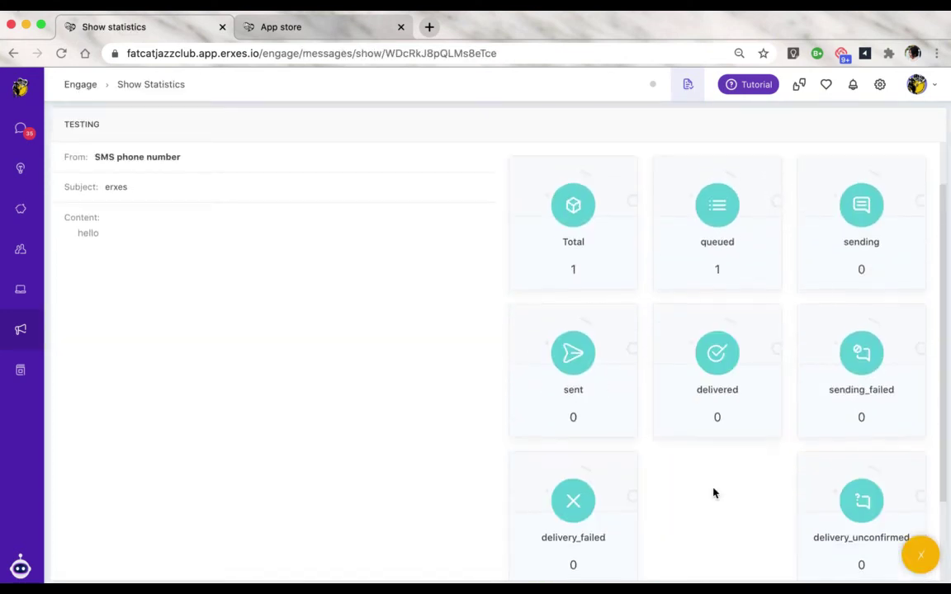
pyautogui.scroll(-4, 681, 490)
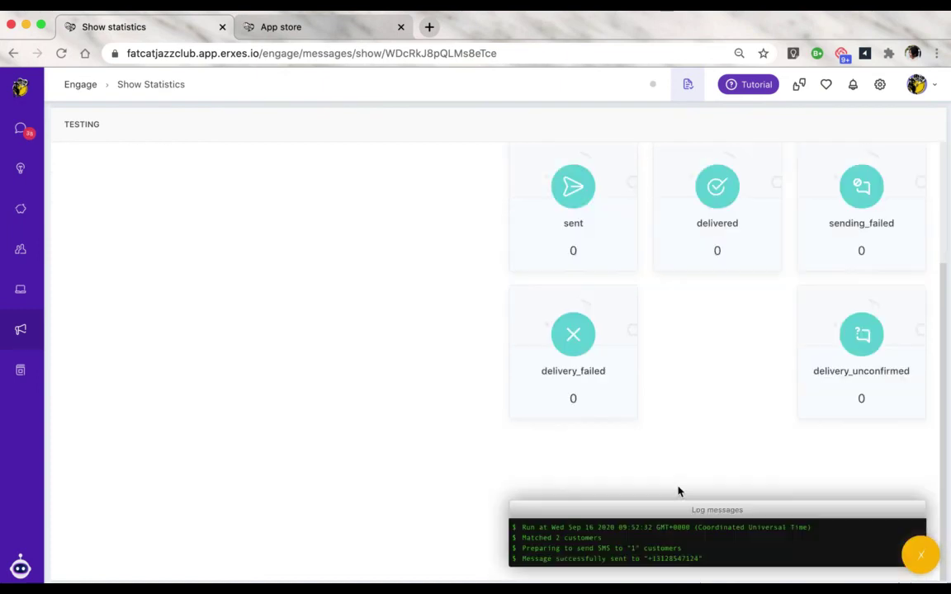
# - Examine the campaign's log lines on matched customers, SMS preparation and the recipient number the message went to
pyautogui.tripleClick(669, 558)
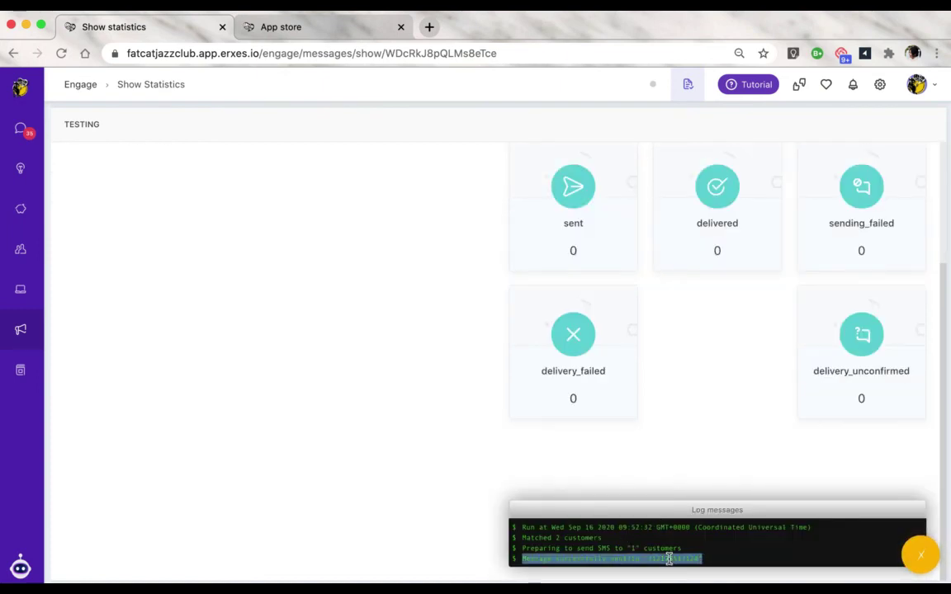
pyautogui.click(700, 559)
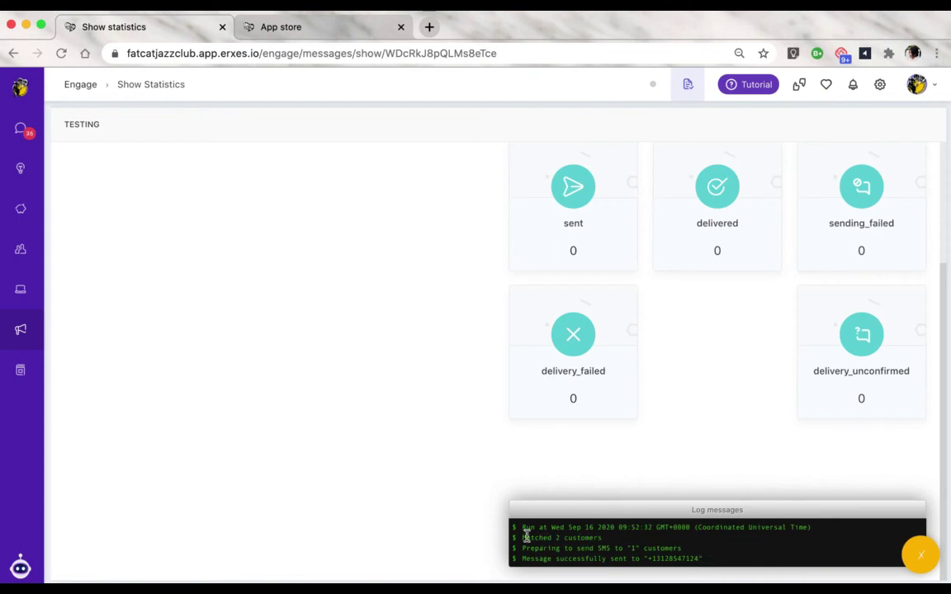
pyautogui.moveTo(521, 542); pyautogui.dragTo(601, 547)
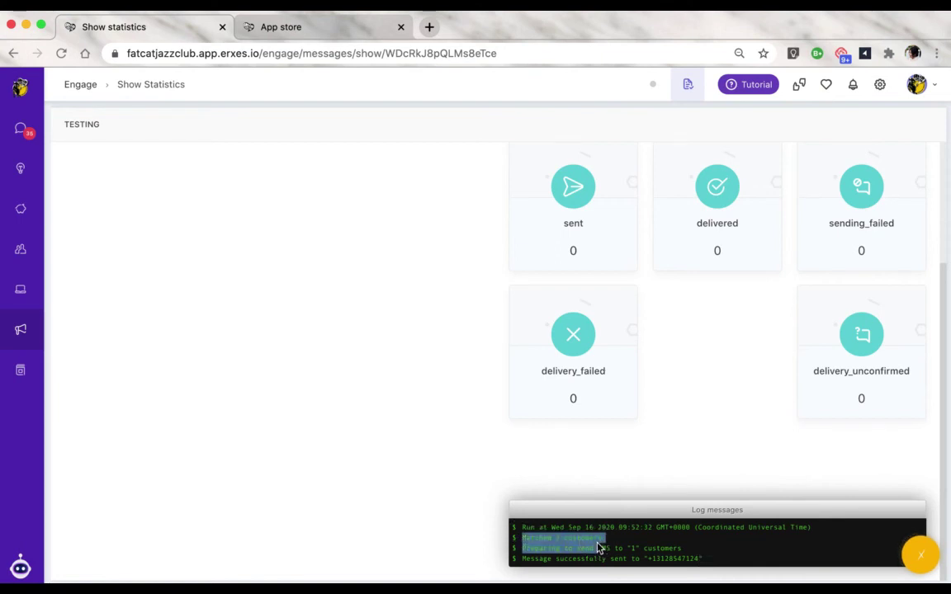
pyautogui.click(601, 548)
pyautogui.tripleClick(606, 556)
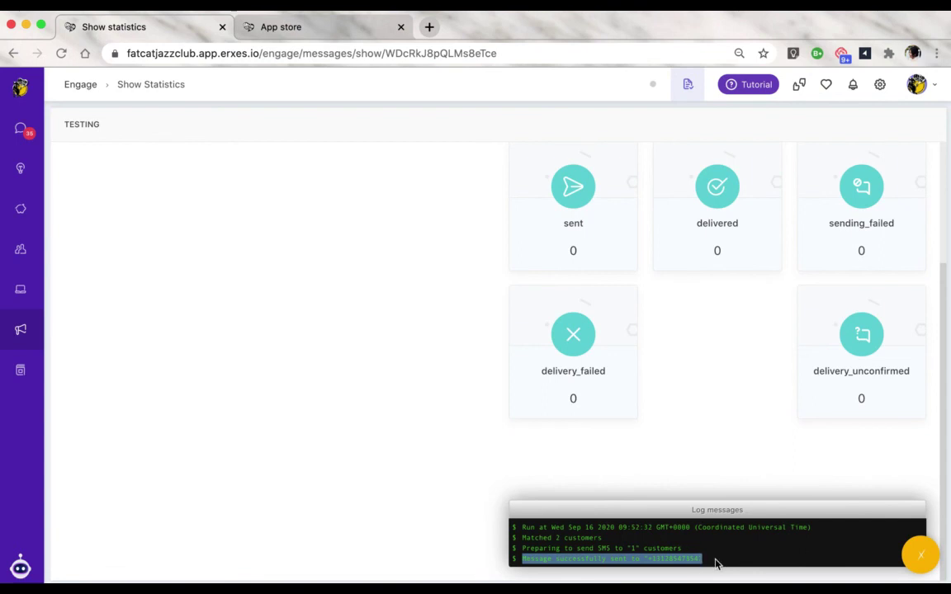
pyautogui.doubleClick(683, 566)
pyautogui.tripleClick(682, 562)
pyautogui.click(682, 561)
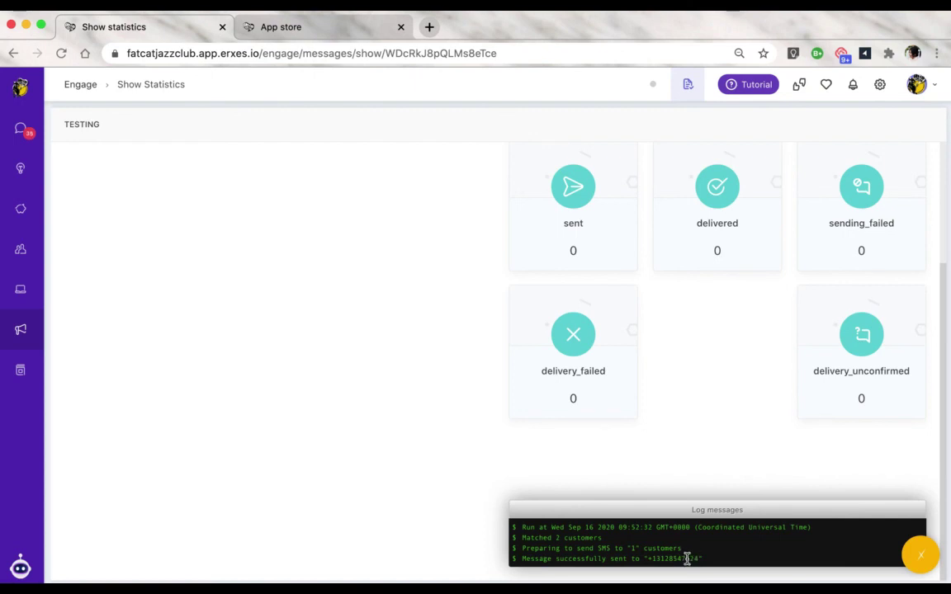
pyautogui.tripleClick(677, 559)
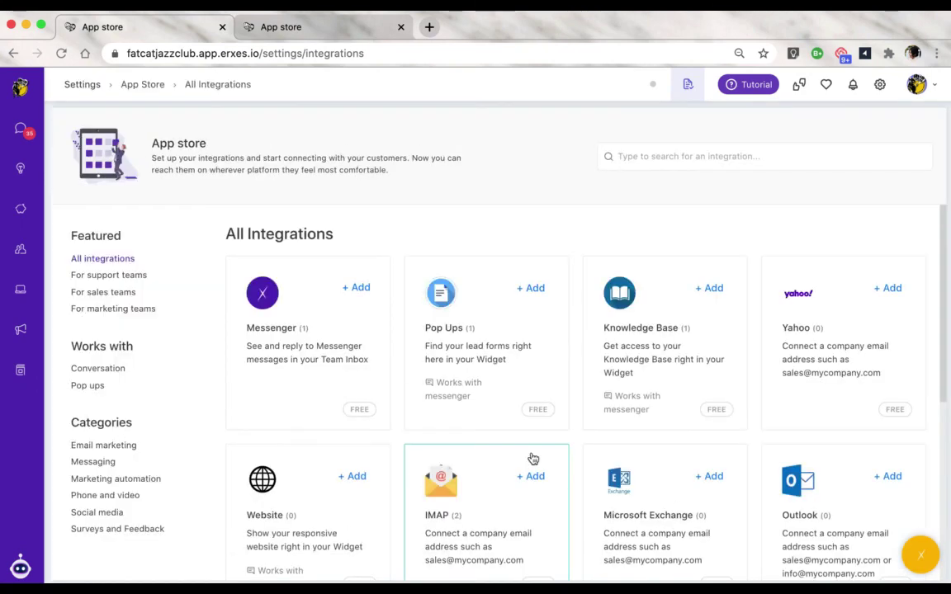
# - Open the existing SMS phone number integration for editing in the App Store and check its assigned channel
pyautogui.scroll(-5, 523, 509)
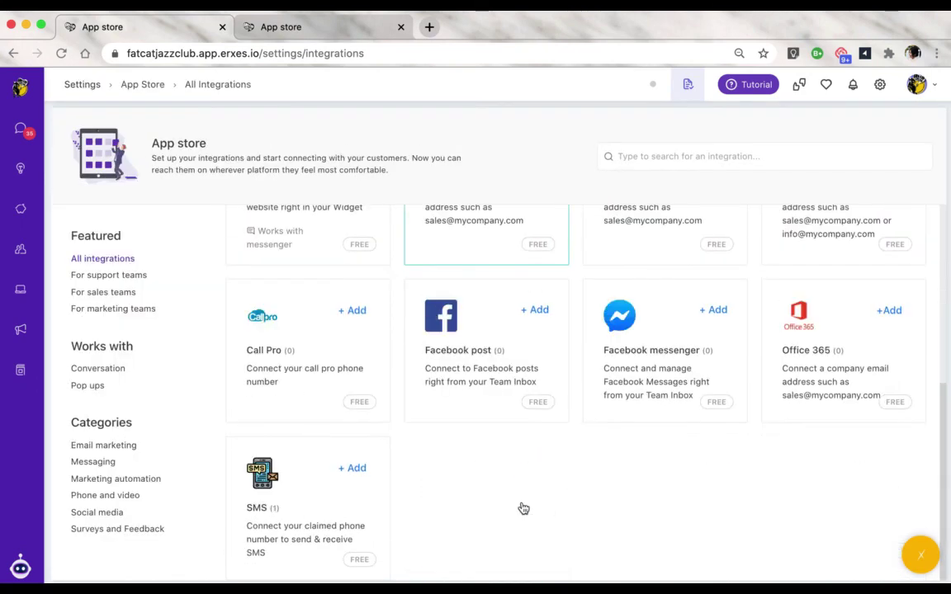
pyautogui.click(310, 512)
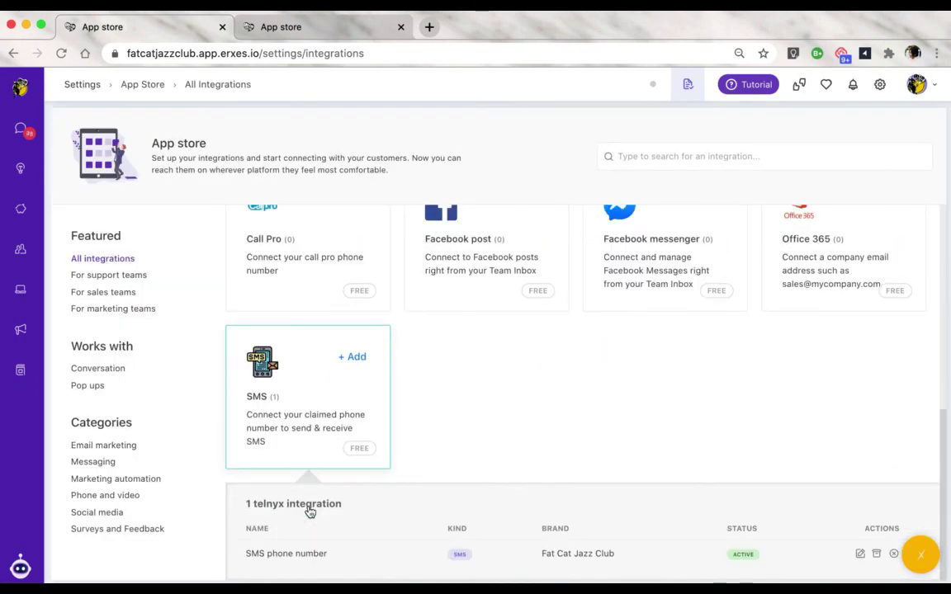
pyautogui.click(859, 555)
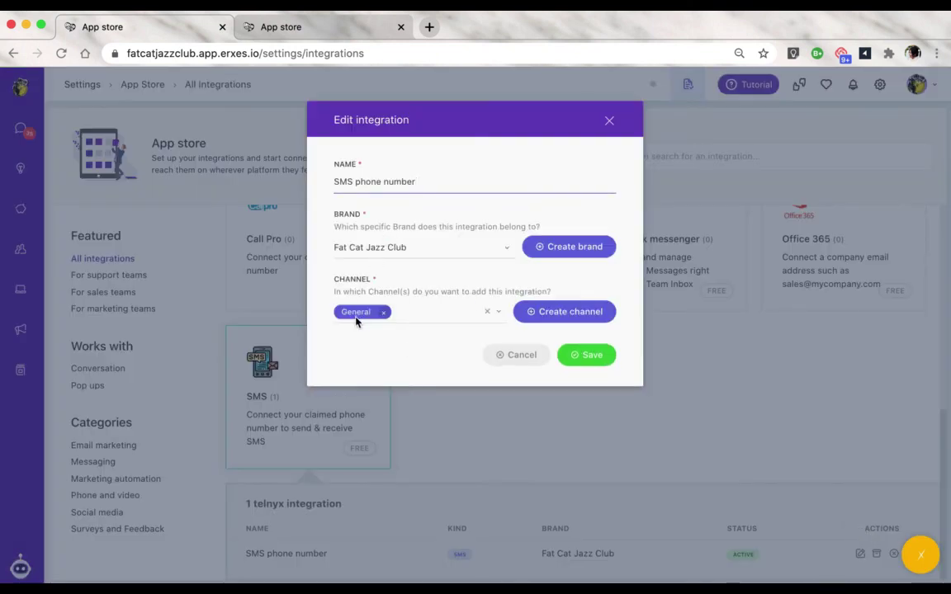
pyautogui.click(357, 315)
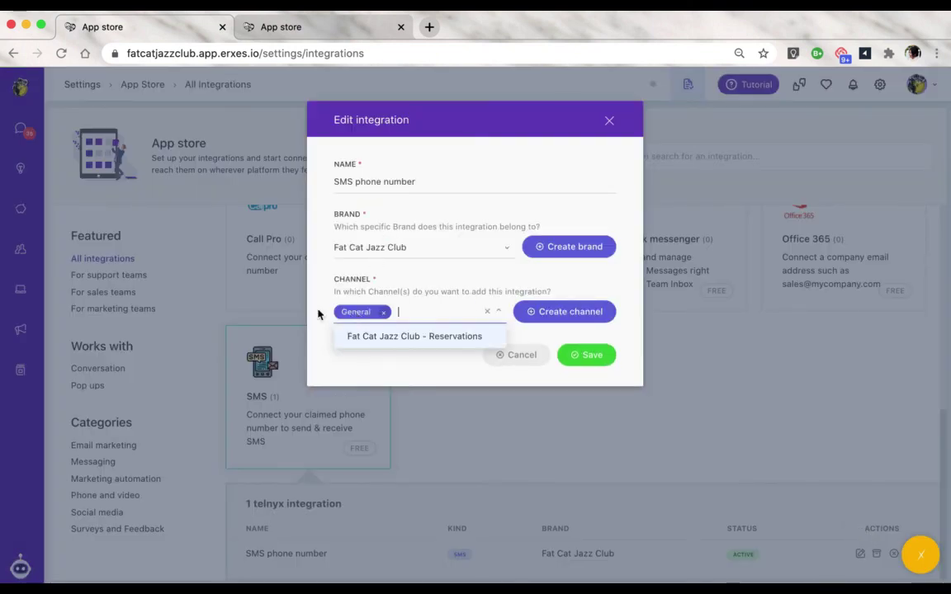
pyautogui.click(364, 320)
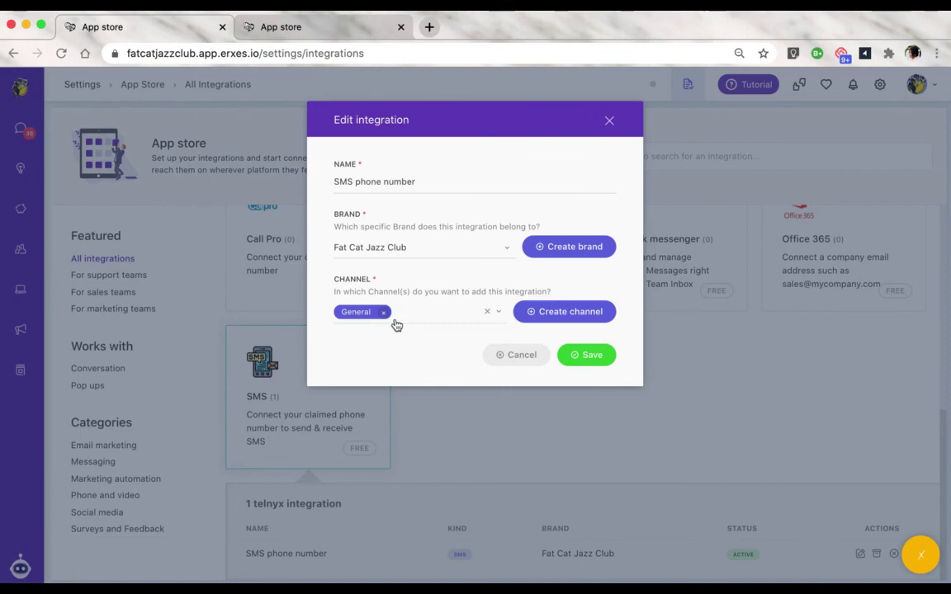